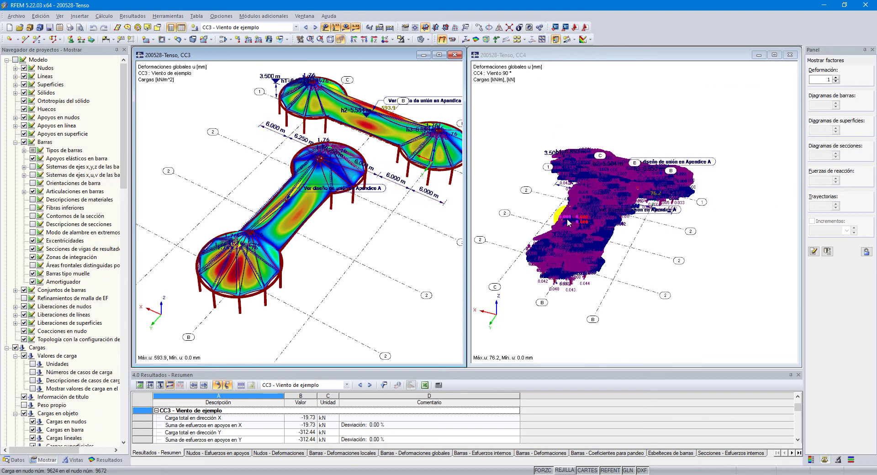
# Hide the load symbols in the CC4 - Viento 90° view, keeping its global deformation results displayed.
pyautogui.scroll(5, 566, 223)
pyautogui.scroll(-6, 566, 224)
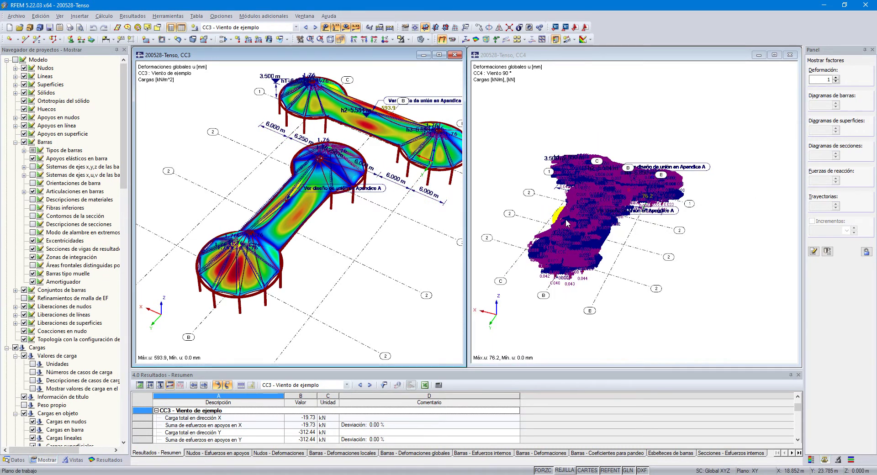
pyautogui.scroll(5, 569, 238)
pyautogui.keyDown('ctrl'); pyautogui.moveTo(600, 236); pyautogui.dragTo(586, 193, button='middle'); pyautogui.keyUp('ctrl')
pyautogui.click(324, 27)
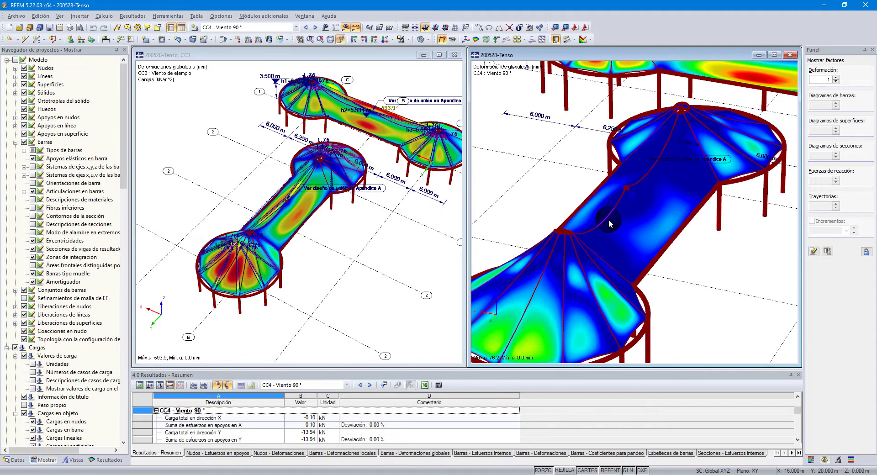
# Turn off the deformation results in the CC3 - Viento de ejemplo view, keeping the loads displayed.
pyautogui.scroll(-5, 610, 224)
pyautogui.moveTo(370, 228); pyautogui.dragTo(356, 235, button='middle')
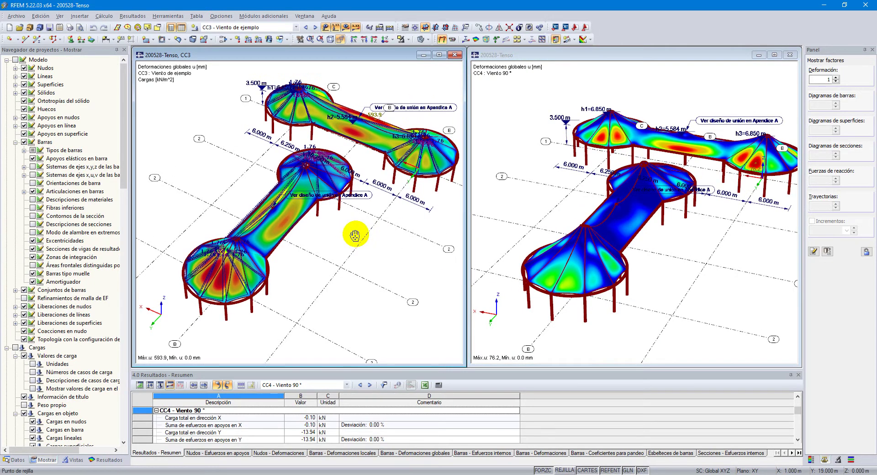
pyautogui.keyDown('ctrl'); pyautogui.moveTo(365, 200); pyautogui.dragTo(364, 178, button='middle'); pyautogui.keyUp('ctrl')
pyautogui.keyDown('ctrl'); pyautogui.moveTo(558, 187); pyautogui.dragTo(568, 243, button='middle'); pyautogui.keyUp('ctrl')
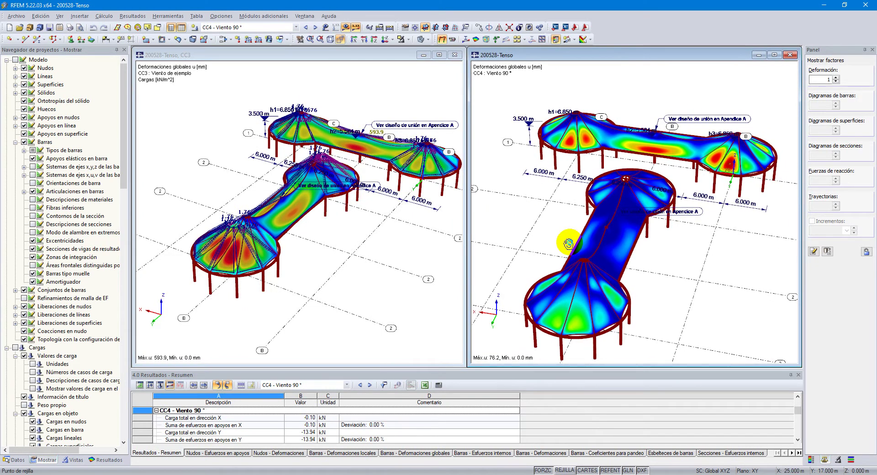
pyautogui.keyDown('ctrl'); pyautogui.moveTo(348, 252); pyautogui.dragTo(363, 239, button='middle'); pyautogui.keyUp('ctrl')
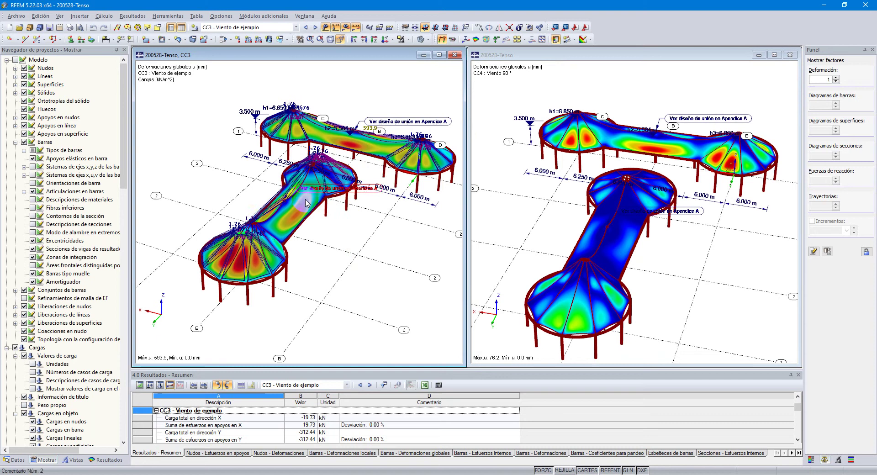
pyautogui.click(442, 39)
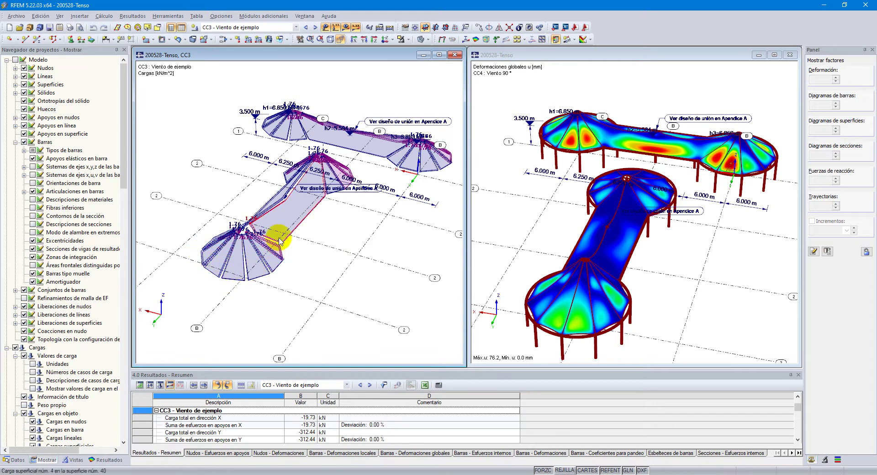
# Switch the CC3 model display through wireframe to the shaded solid rendering with members and surfaces.
pyautogui.click(420, 40)
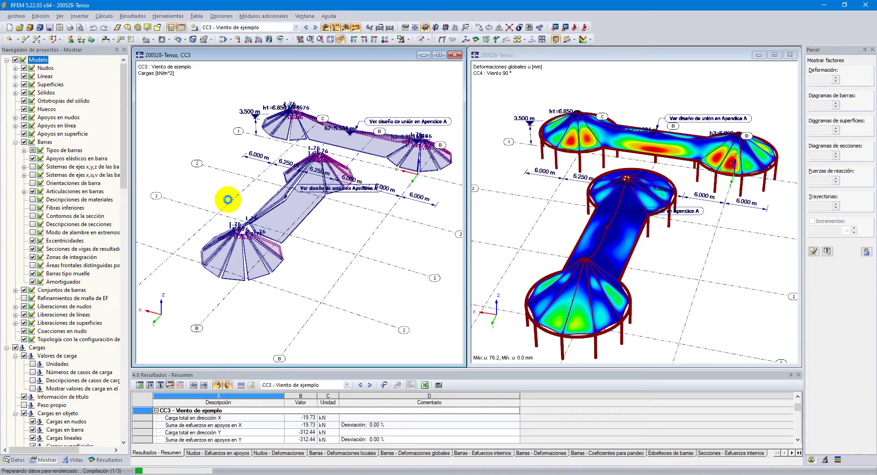
pyautogui.click(420, 41)
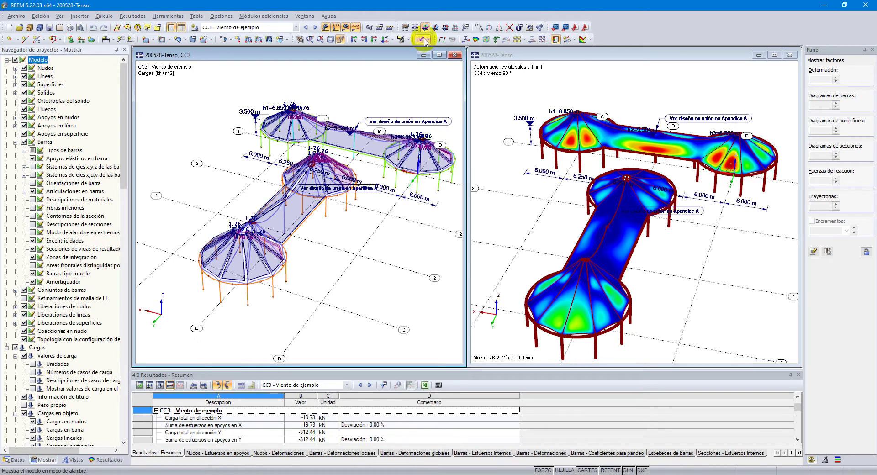
pyautogui.click(421, 40)
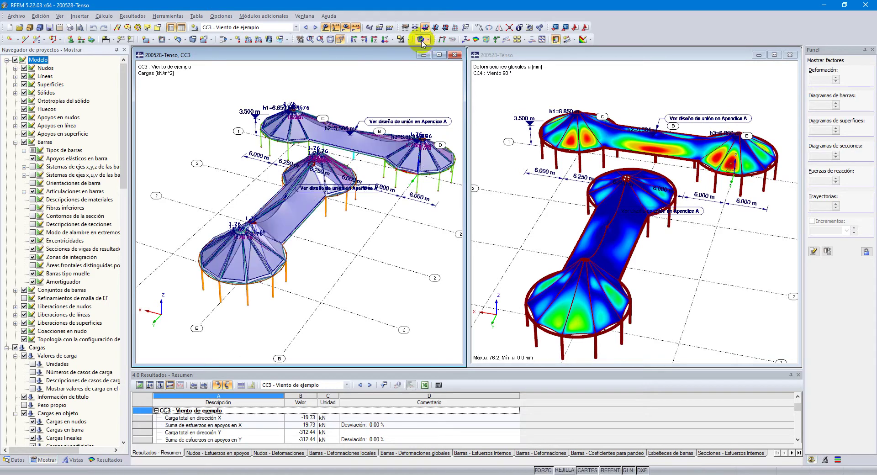
# Examine the uniform load on surface 36 in CC3 and the input options for its magnitude, and close it without editing.
pyautogui.scroll(4, 293, 221)
pyautogui.scroll(-2, 304, 222)
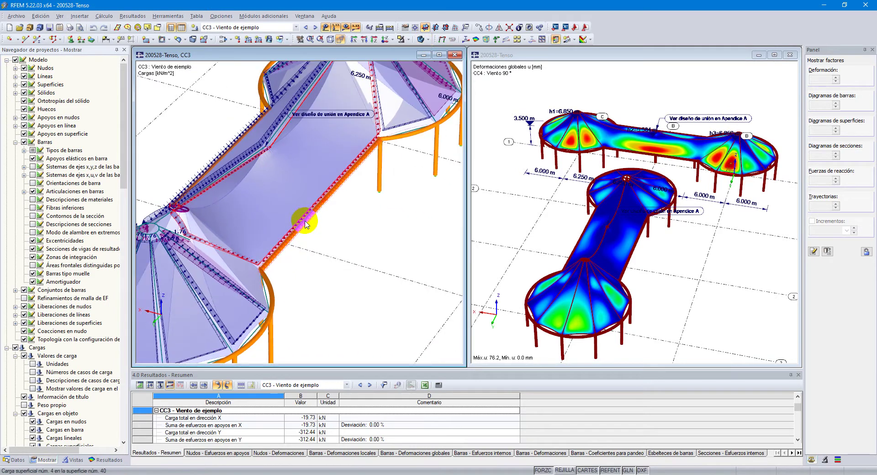
pyautogui.moveTo(304, 224)
pyautogui.keyDown('ctrl'); pyautogui.mouseDown(button='middle')
pyautogui.moveTo(289, 235)
pyautogui.moveTo(288, 90)
pyautogui.moveTo(358, 87)
pyautogui.moveTo(368, 168)
pyautogui.moveTo(274, 220)
pyautogui.moveTo(294, 221)
pyautogui.moveTo(283, 234)
pyautogui.moveTo(307, 237)
pyautogui.mouseUp(button='middle'); pyautogui.keyUp('ctrl')
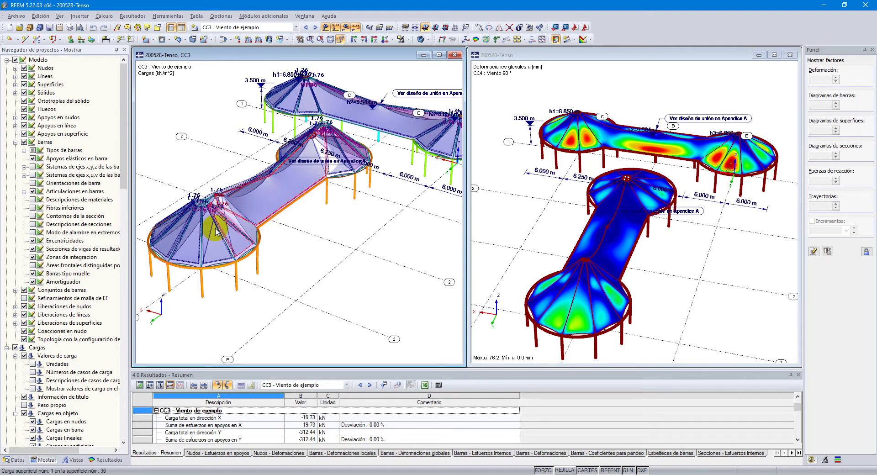
pyautogui.doubleClick(235, 254)
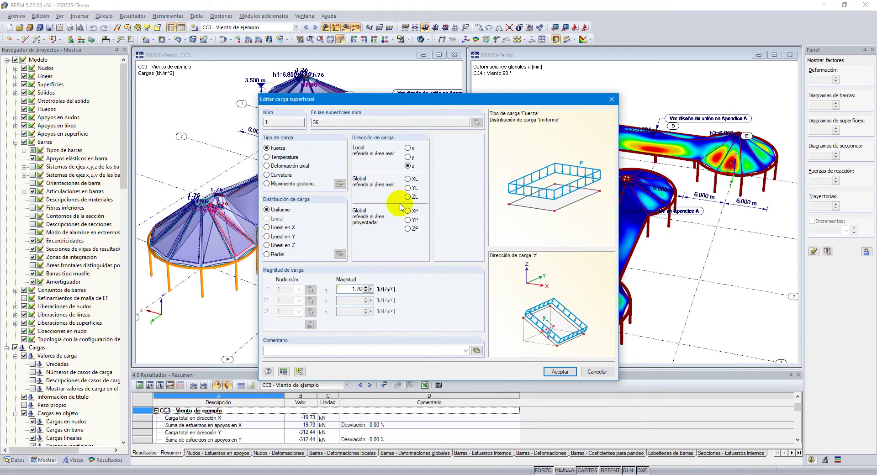
pyautogui.moveTo(458, 101); pyautogui.dragTo(335, 63)
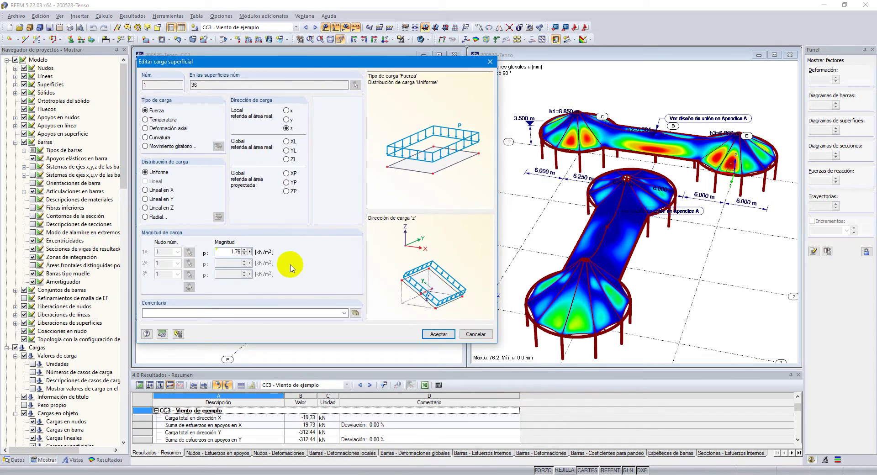
pyautogui.click(250, 252)
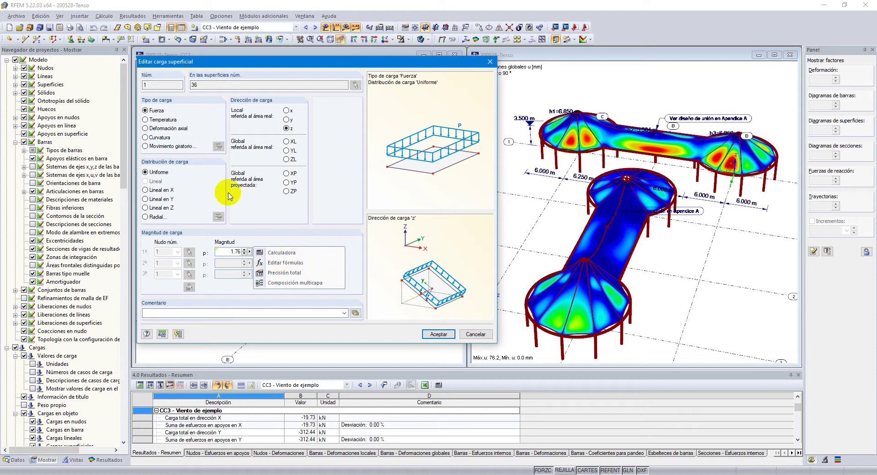
pyautogui.click(352, 202)
pyautogui.click(477, 334)
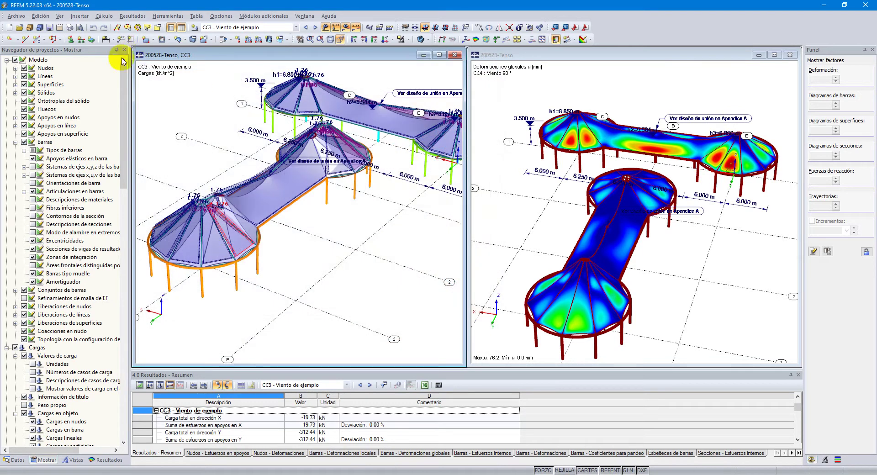
# Open the model's parameter list and review its rows, highlighting Tcex to qz, and close it.
pyautogui.click(40, 16)
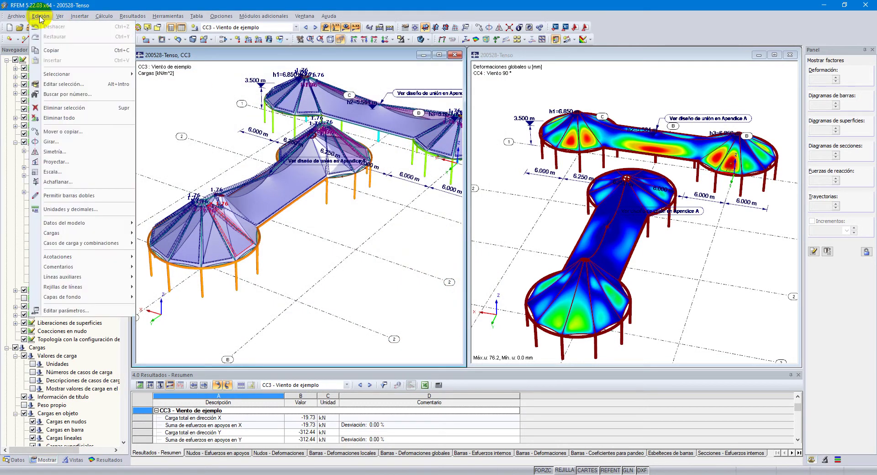
pyautogui.click(75, 312)
pyautogui.moveTo(346, 106); pyautogui.dragTo(221, 84)
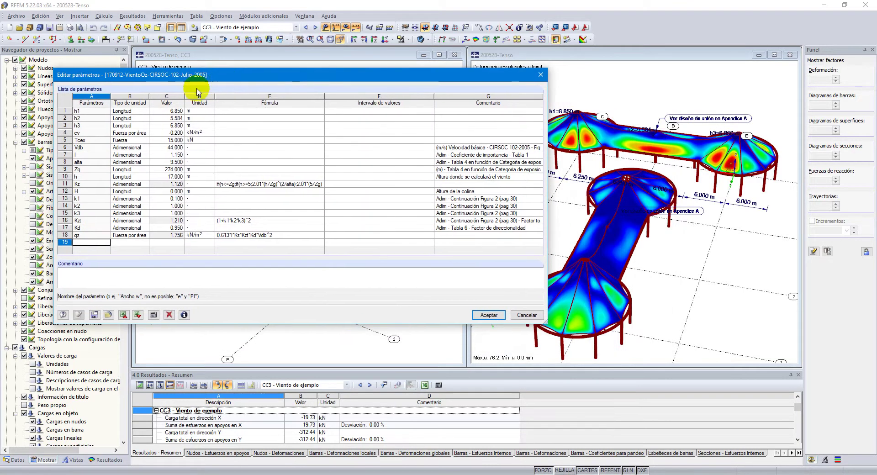
pyautogui.moveTo(92, 111); pyautogui.dragTo(466, 236)
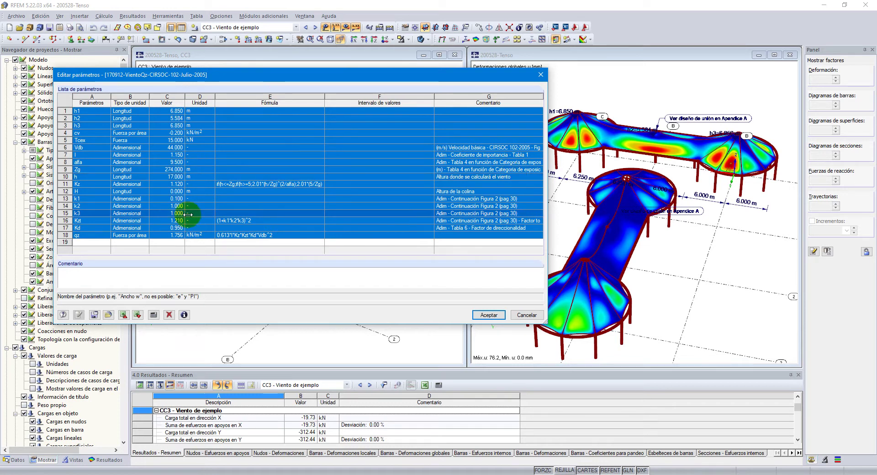
pyautogui.moveTo(82, 140); pyautogui.dragTo(290, 233)
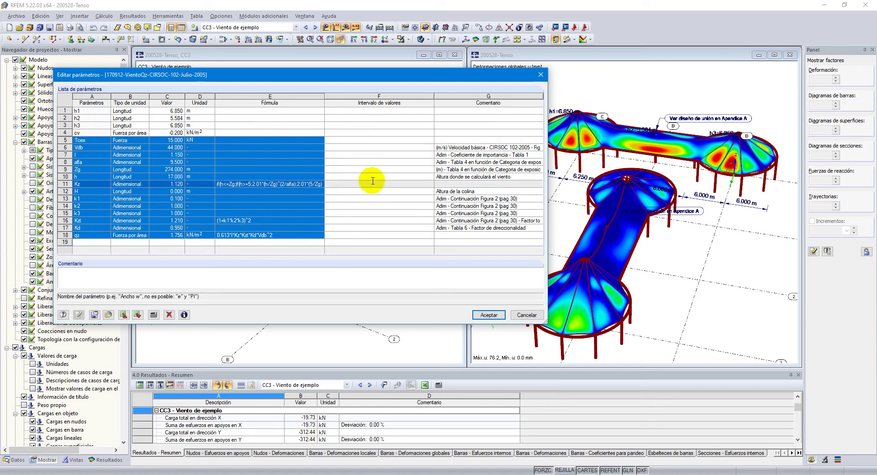
pyautogui.click(542, 77)
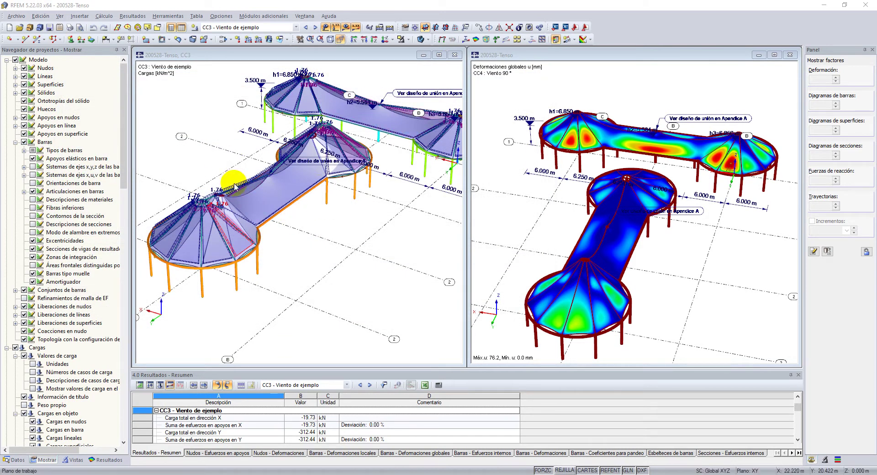
# Examine the wind surface loads on the conical roofs and the connecting membrane in the CC3 view.
pyautogui.scroll(-2, 319, 241)
pyautogui.moveTo(309, 242); pyautogui.dragTo(299, 297, button='middle')
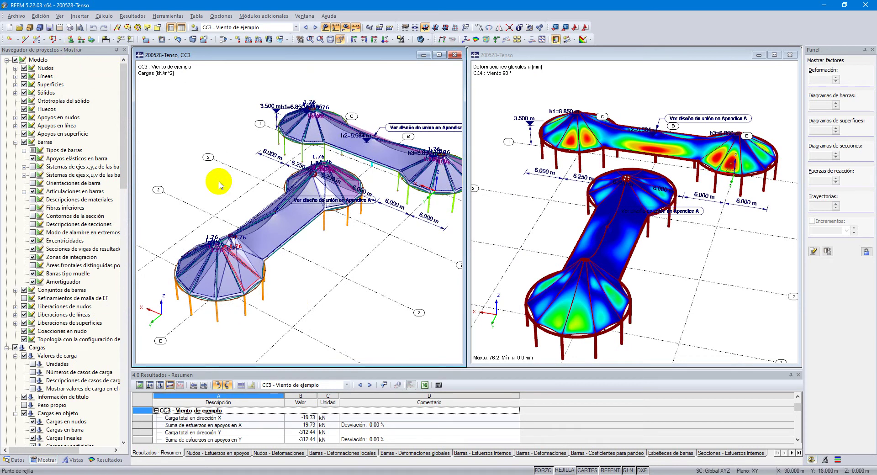
pyautogui.scroll(6, 252, 249)
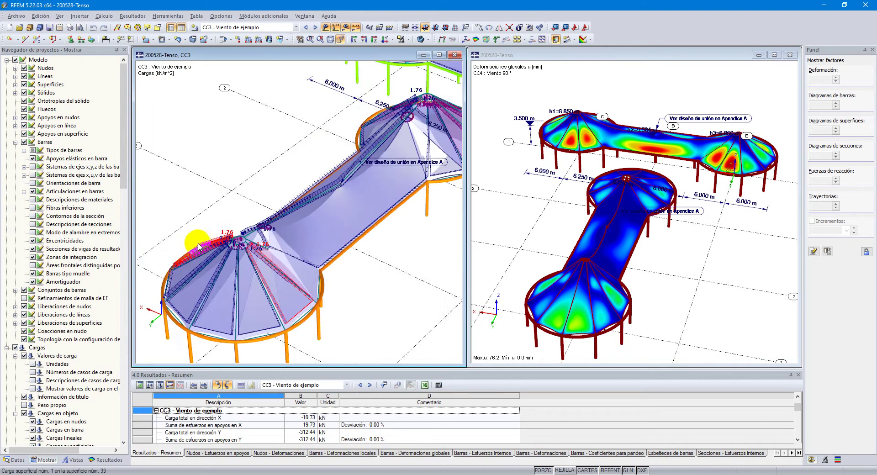
pyautogui.scroll(-5, 252, 248)
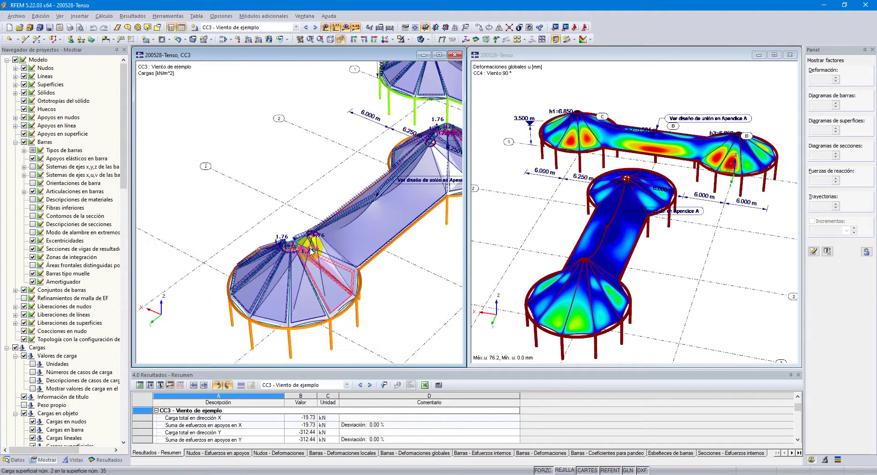
pyautogui.keyDown('ctrl'); pyautogui.moveTo(210, 263); pyautogui.dragTo(208, 247, button='middle'); pyautogui.keyUp('ctrl')
pyautogui.scroll(3, 157, 247)
pyautogui.scroll(-3, 172, 248)
pyautogui.scroll(-2, 178, 254)
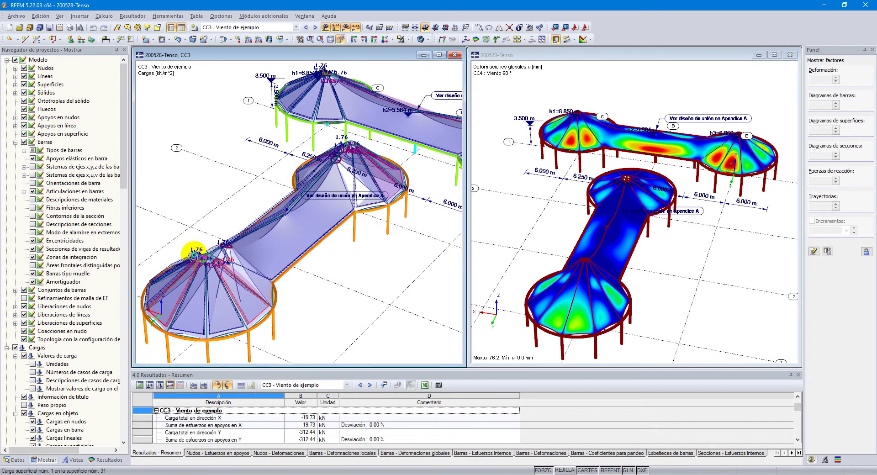
# Check the basic wind speed parameter Vdb in the parameter list and close the list.
pyautogui.click(40, 16)
pyautogui.click(64, 311)
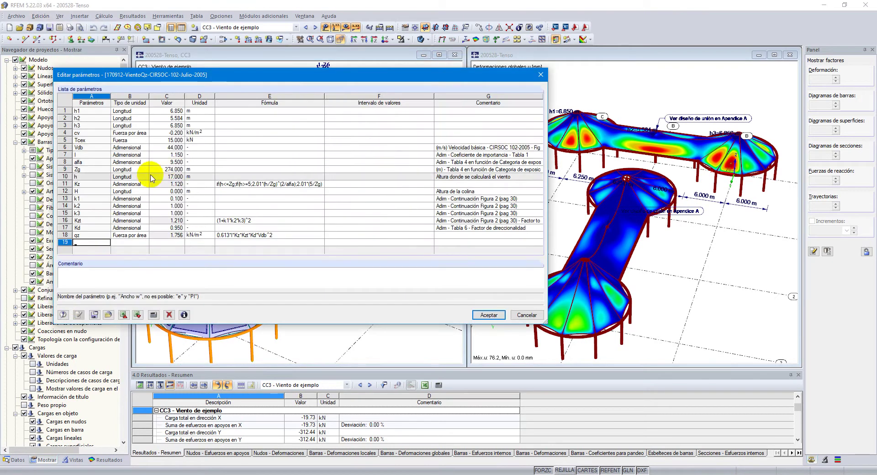
pyautogui.moveTo(89, 148); pyautogui.dragTo(220, 150)
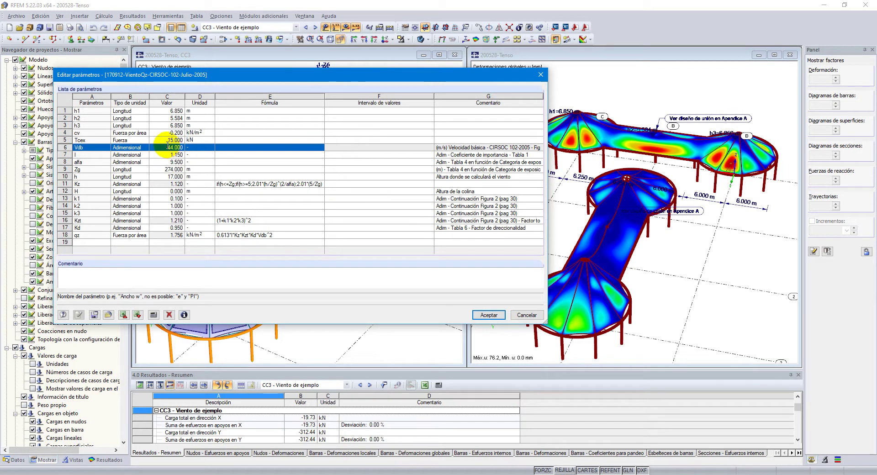
pyautogui.click(541, 74)
# Review the full parameter list from h1 to qz and the Kz formula, and cancel the dialog.
pyautogui.keyDown('ctrl'); pyautogui.moveTo(363, 221); pyautogui.dragTo(318, 234, button='middle'); pyautogui.keyUp('ctrl')
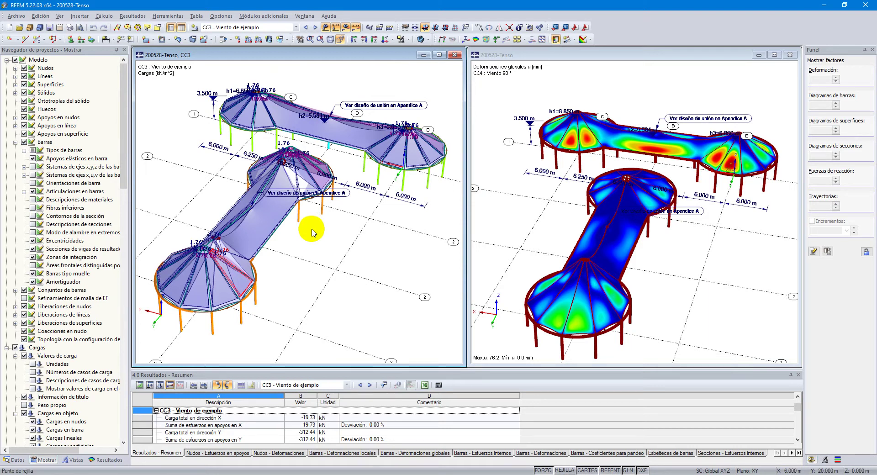
pyautogui.moveTo(352, 222); pyautogui.dragTo(327, 236, button='middle')
pyautogui.click(40, 16)
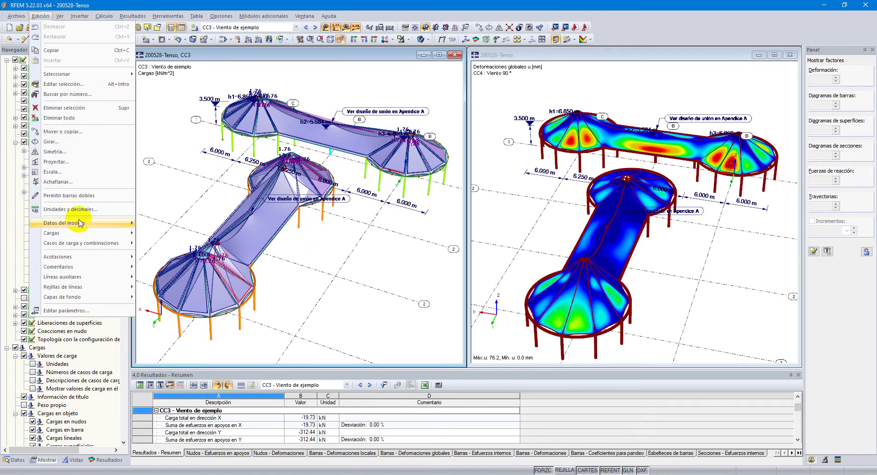
pyautogui.click(93, 311)
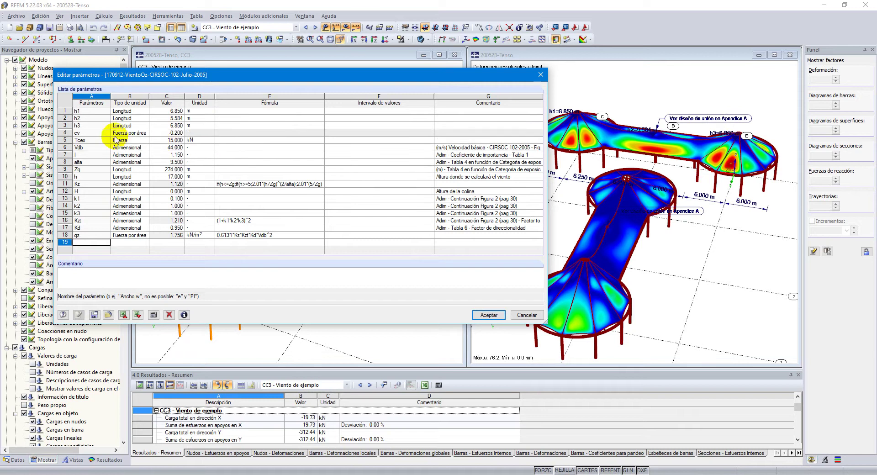
pyautogui.click(103, 113)
pyautogui.moveTo(103, 112); pyautogui.dragTo(474, 236)
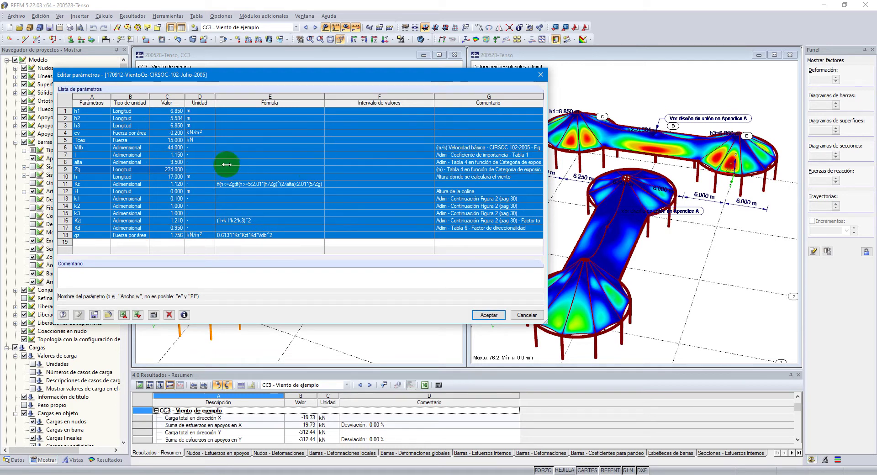
pyautogui.click(138, 211)
pyautogui.doubleClick(274, 183)
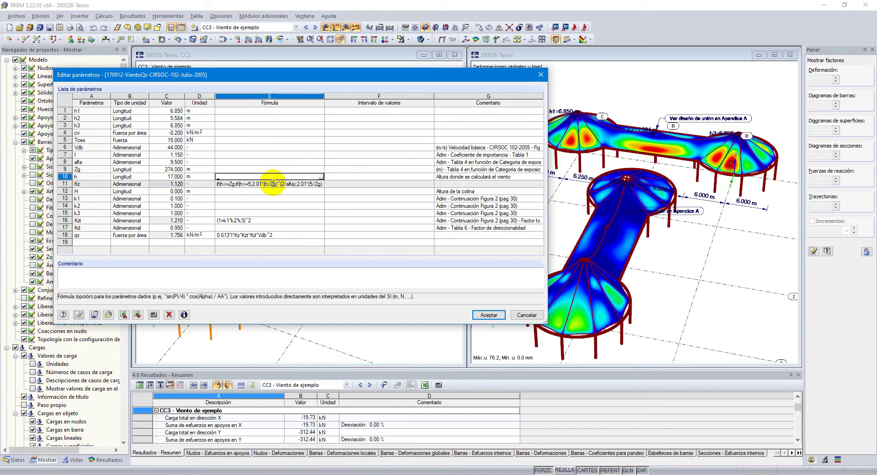
pyautogui.click(527, 315)
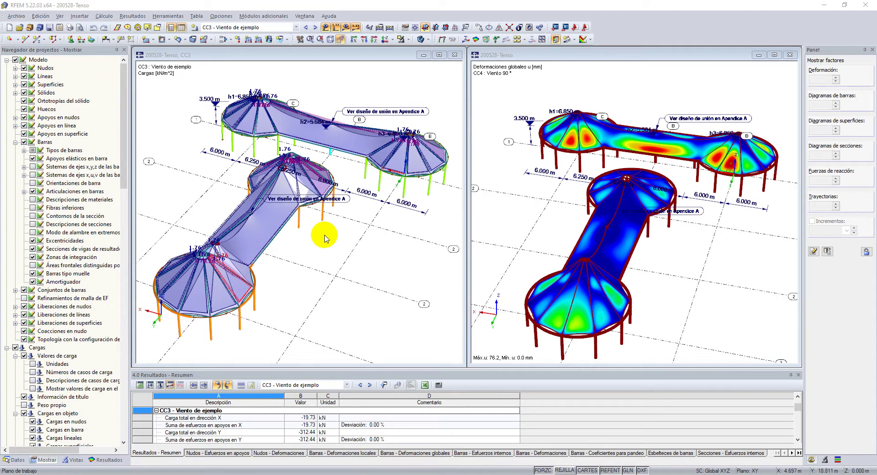
# Reopen the parameter list to look over the parameter columns and formulas once more, and close it.
pyautogui.click(40, 16)
pyautogui.click(87, 305)
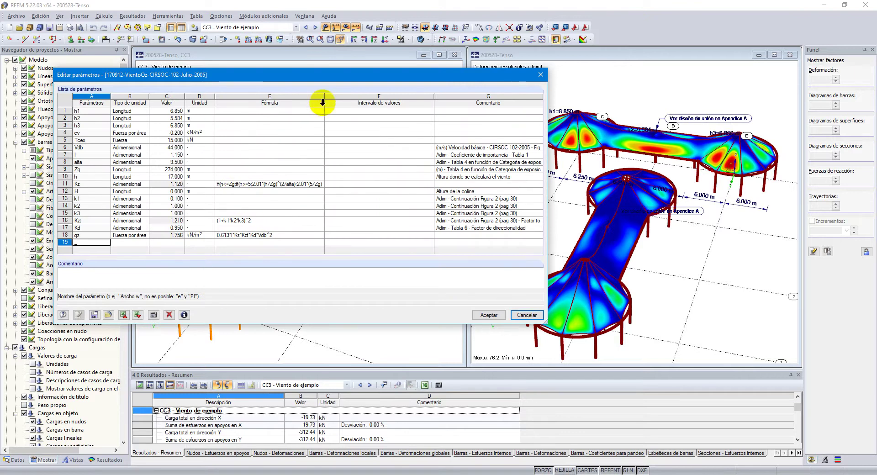
pyautogui.click(542, 76)
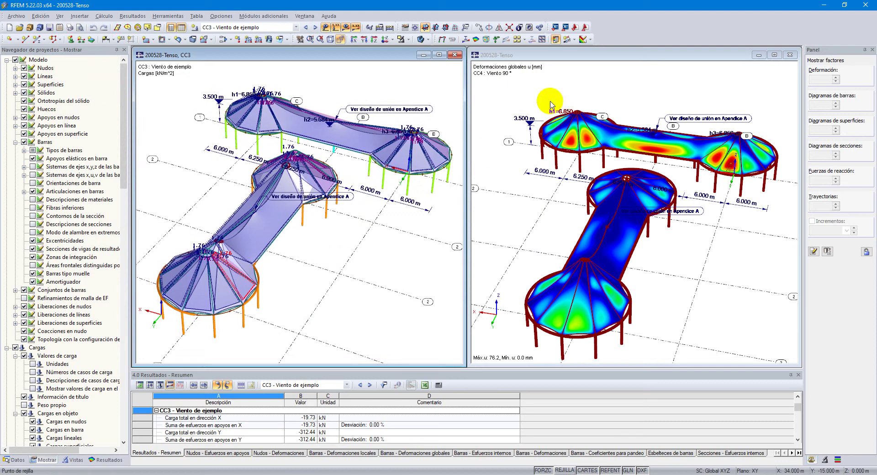
pyautogui.keyDown('ctrl'); pyautogui.moveTo(596, 243); pyautogui.dragTo(607, 268, button='middle'); pyautogui.keyUp('ctrl')
pyautogui.keyDown('ctrl'); pyautogui.moveTo(649, 243); pyautogui.dragTo(595, 245, button='middle'); pyautogui.keyUp('ctrl')
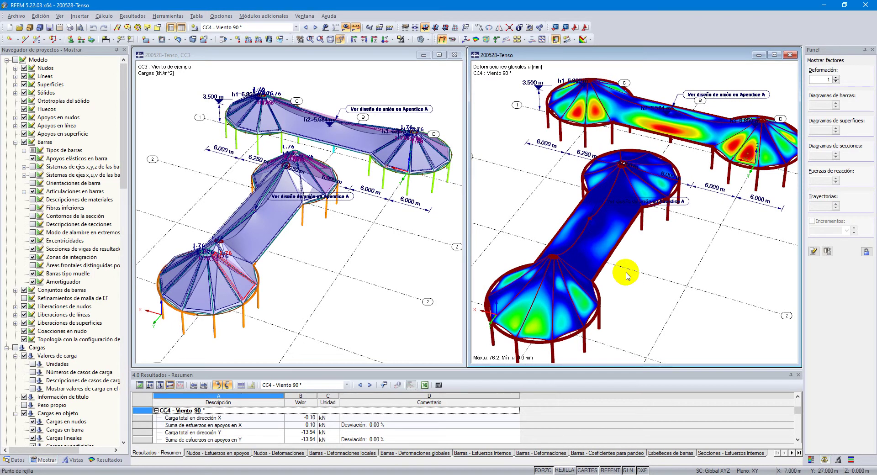
# Examine the CC4 deformation results beside the CC3 wind loads, comparing both membrane structures from several angles.
pyautogui.click(276, 27)
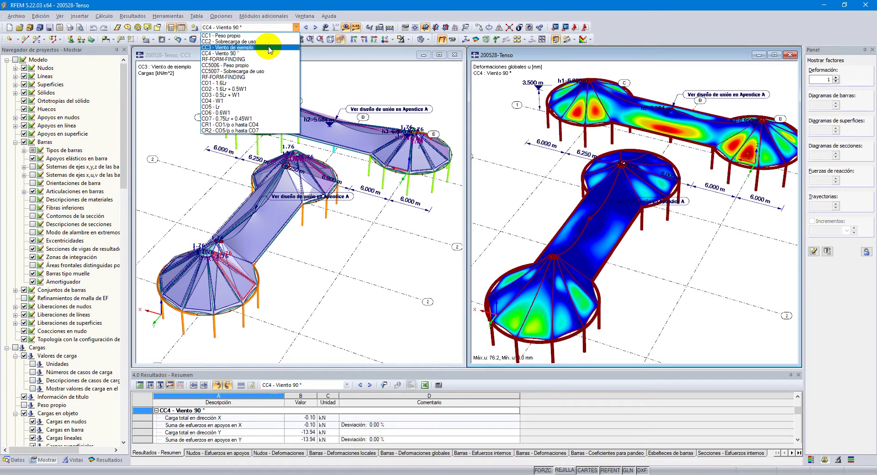
pyautogui.click(486, 55)
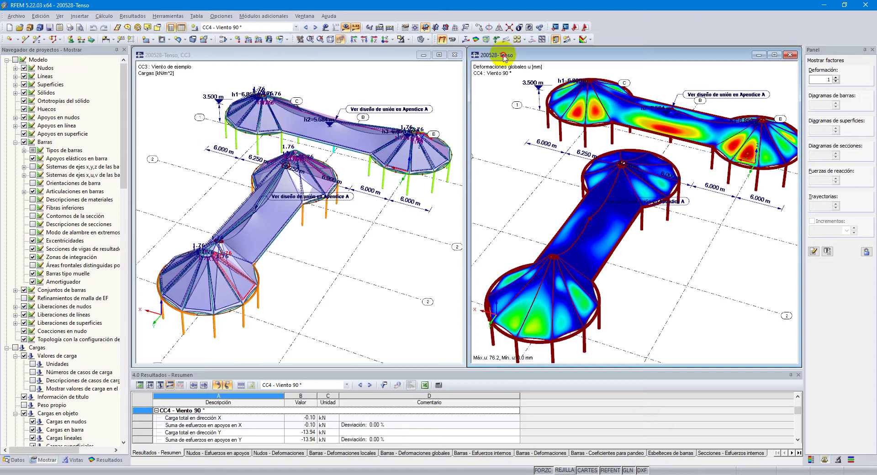
pyautogui.keyDown('ctrl'); pyautogui.moveTo(568, 196); pyautogui.dragTo(528, 211, button='middle'); pyautogui.keyUp('ctrl')
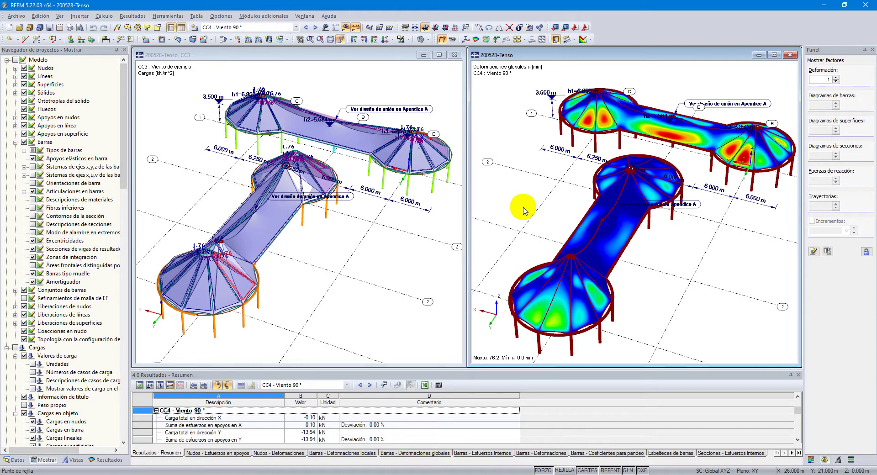
pyautogui.moveTo(544, 206)
pyautogui.keyDown('ctrl'); pyautogui.mouseDown(button='middle')
pyautogui.moveTo(555, 242)
pyautogui.moveTo(542, 188)
pyautogui.moveTo(544, 206)
pyautogui.mouseUp(button='middle'); pyautogui.keyUp('ctrl')
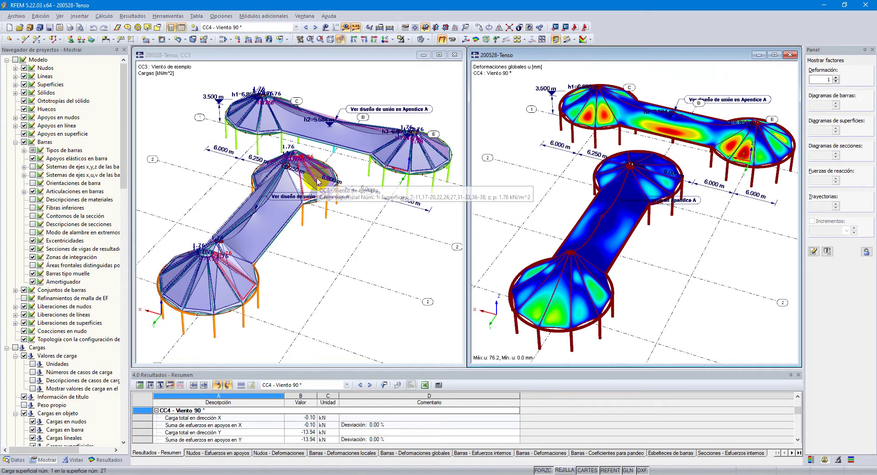
pyautogui.moveTo(600, 181); pyautogui.dragTo(598, 163, button='middle')
pyautogui.moveTo(288, 182); pyautogui.dragTo(309, 173, button='middle')
pyautogui.click(512, 156)
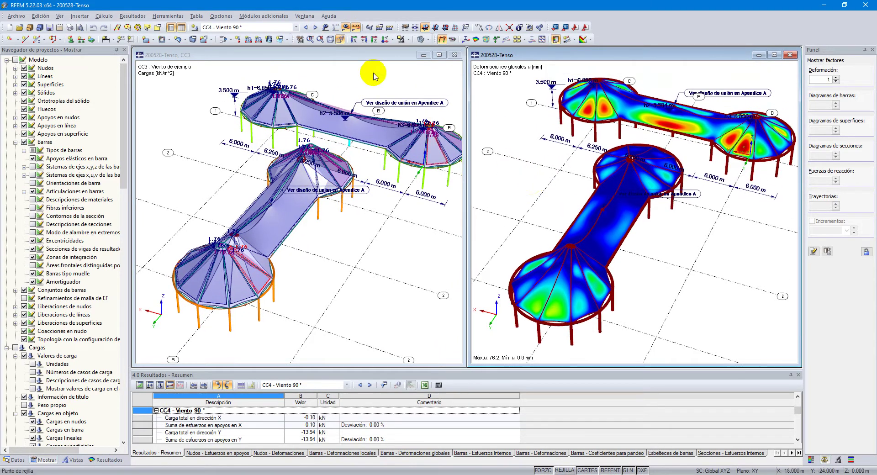
# Display the loads of CC4 - Viento 90° on the model and hide its deformation results.
pyautogui.click(325, 28)
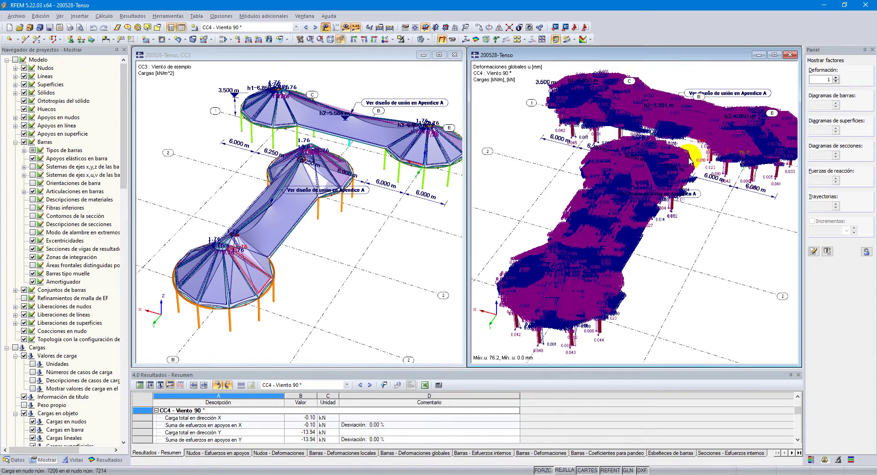
pyautogui.scroll(5, 698, 145)
pyautogui.scroll(-5, 660, 248)
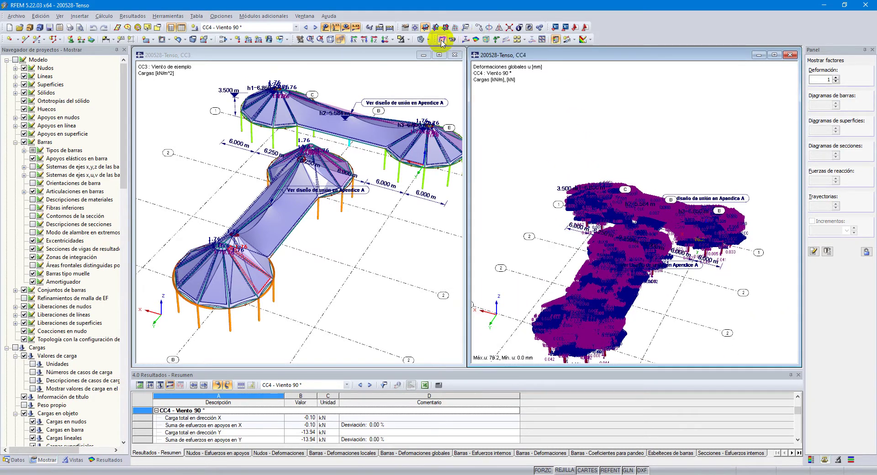
pyautogui.scroll(8, 656, 299)
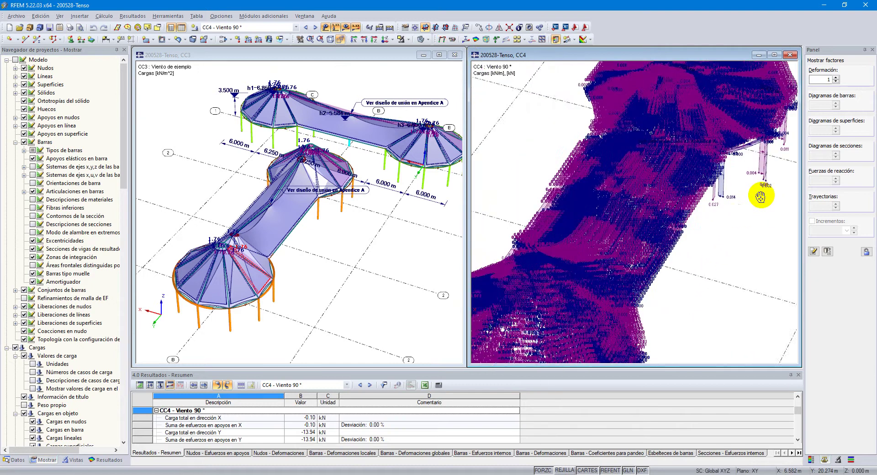
# Inspect the CC4 wind loads up close at the nodes and columns of the front structure.
pyautogui.keyDown('ctrl'); pyautogui.moveTo(636, 239); pyautogui.dragTo(692, 219, button='middle'); pyautogui.keyUp('ctrl')
pyautogui.scroll(8, 610, 210)
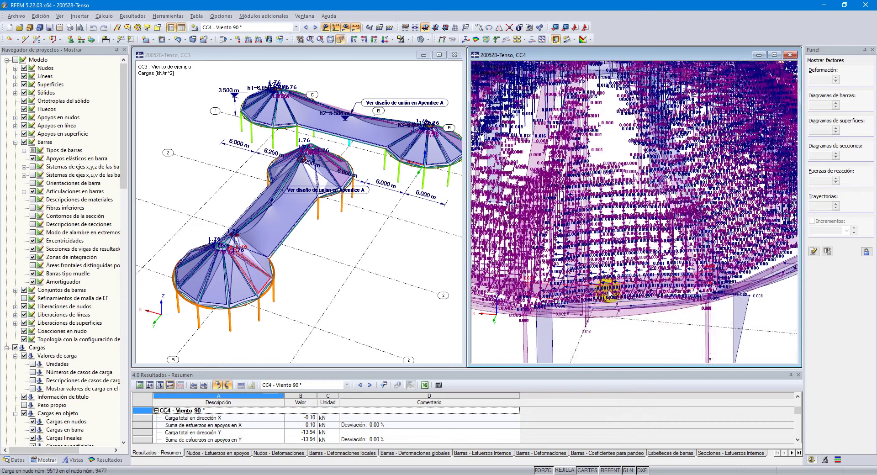
pyautogui.scroll(-8, 610, 212)
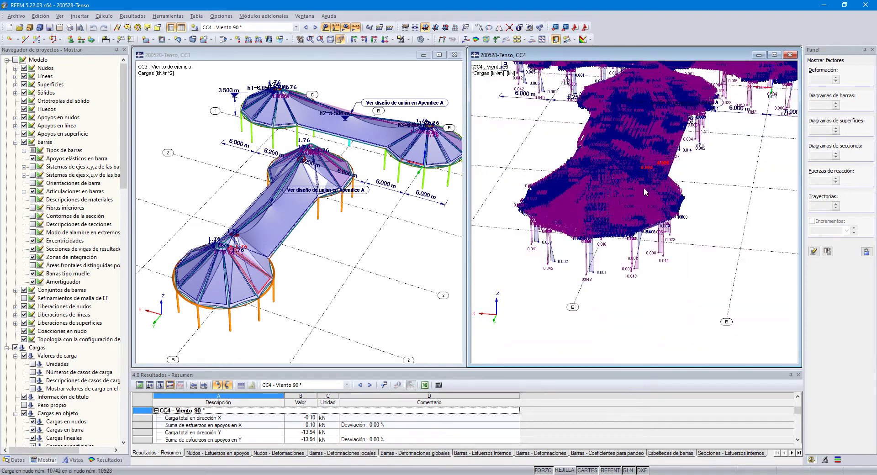
pyautogui.scroll(-4, 642, 176)
pyautogui.moveTo(642, 176); pyautogui.dragTo(604, 282, button='middle')
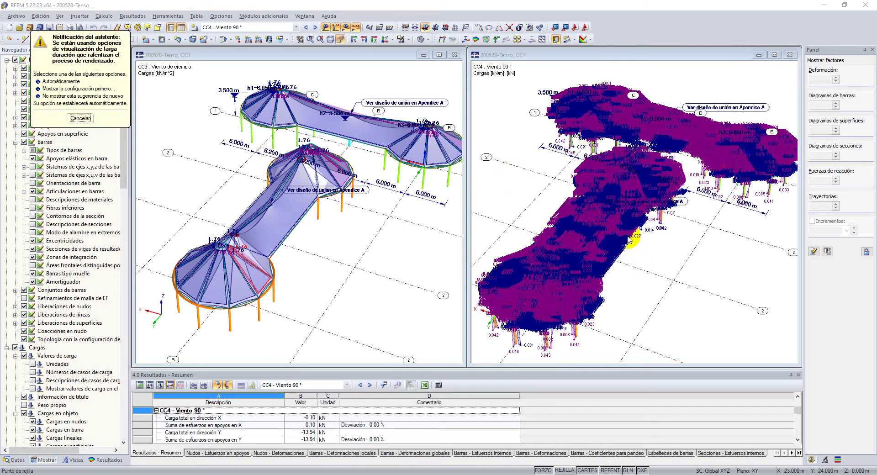
# Dismiss the slow-rendering notification and look over the CC4 load distribution along the connecting membrane and conical roofs.
pyautogui.click(80, 118)
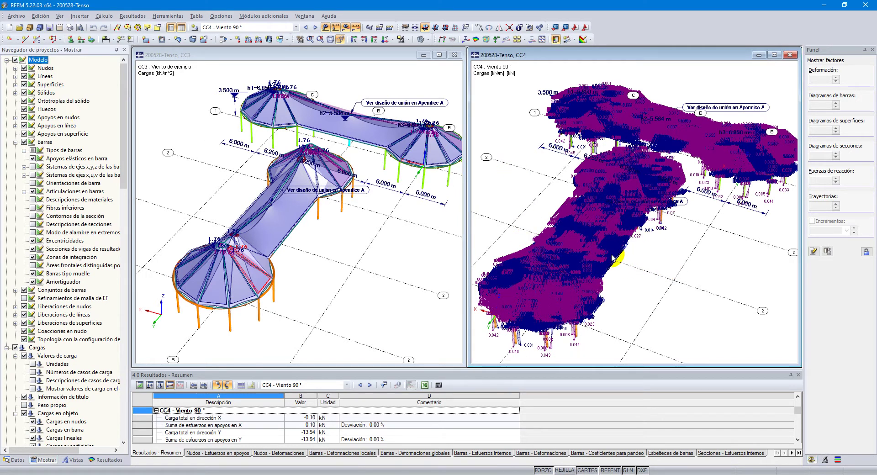
pyautogui.scroll(4, 614, 260)
pyautogui.scroll(-5, 622, 264)
pyautogui.scroll(2, 622, 271)
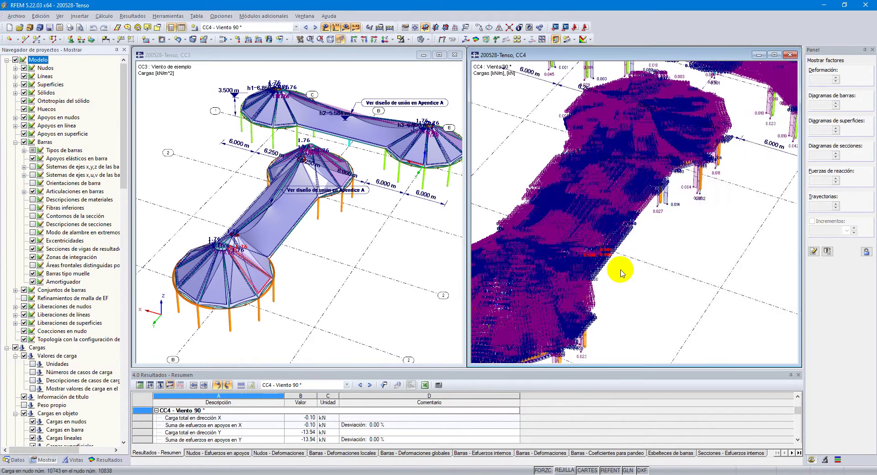
pyautogui.scroll(2, 622, 271)
pyautogui.moveTo(626, 269); pyautogui.dragTo(713, 181, button='middle')
pyautogui.scroll(-3, 542, 196)
pyautogui.scroll(-1, 542, 196)
pyautogui.keyDown('ctrl'); pyautogui.moveTo(598, 194); pyautogui.dragTo(666, 254, button='middle'); pyautogui.keyUp('ctrl')
pyautogui.scroll(-2, 656, 245)
pyautogui.scroll(-1, 657, 247)
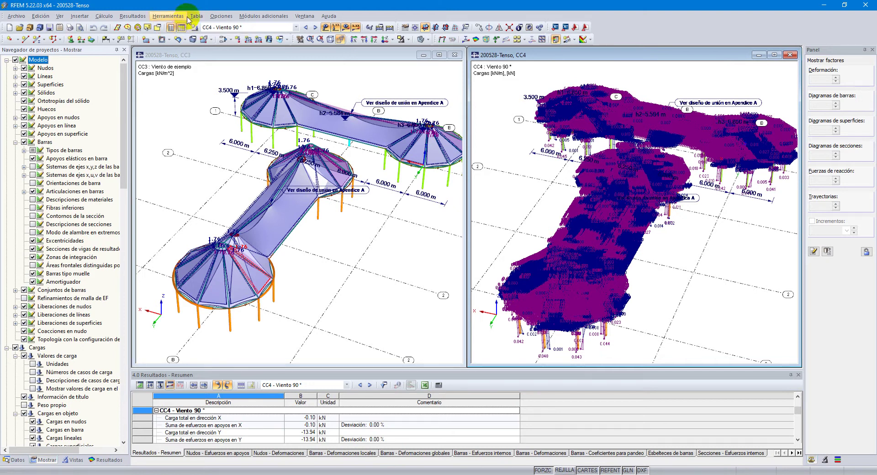
# Open the RWIND wind load simulation dialog and review its wind load, load case and configuration settings.
pyautogui.click(168, 16)
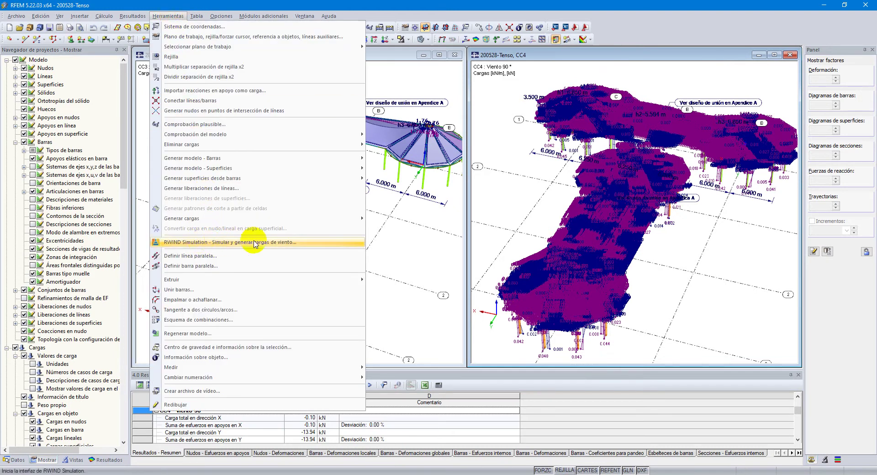
pyautogui.click(297, 242)
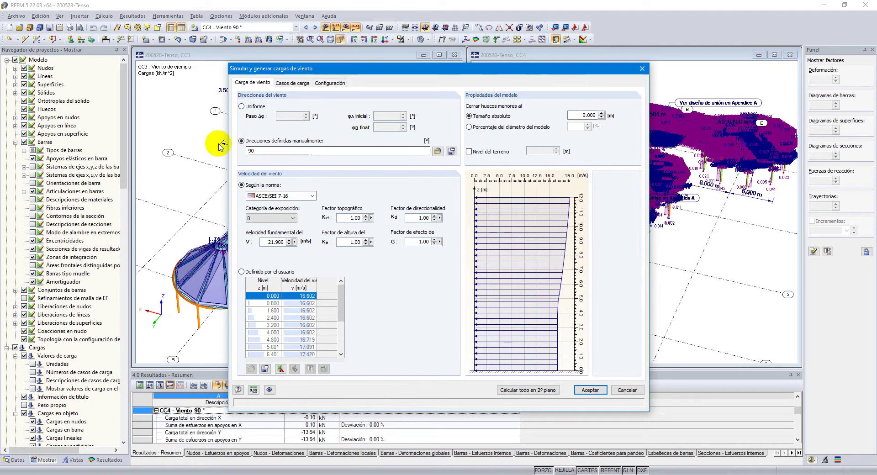
pyautogui.click(292, 84)
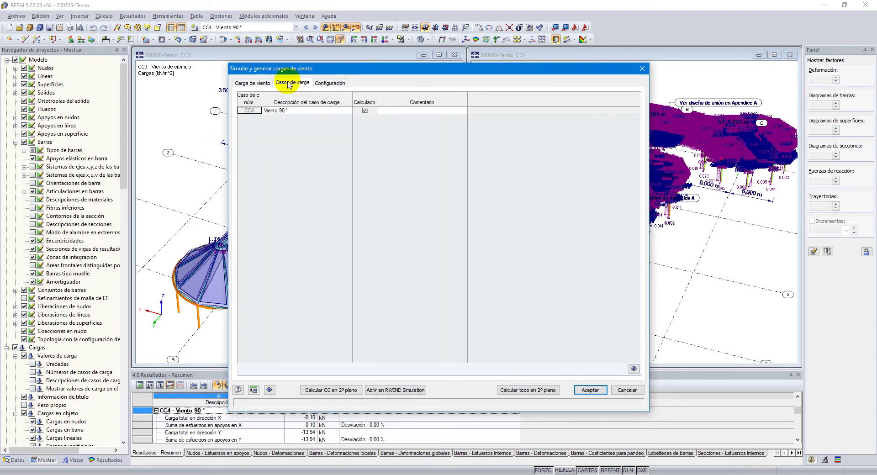
pyautogui.click(327, 84)
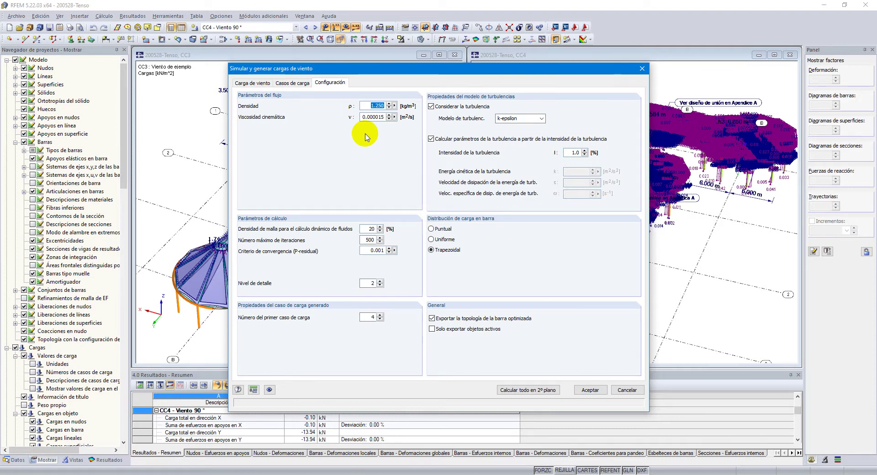
# Open load case CC4 in RWIND Simulation and view the surface pressure on both membrane structures.
pyautogui.click(292, 83)
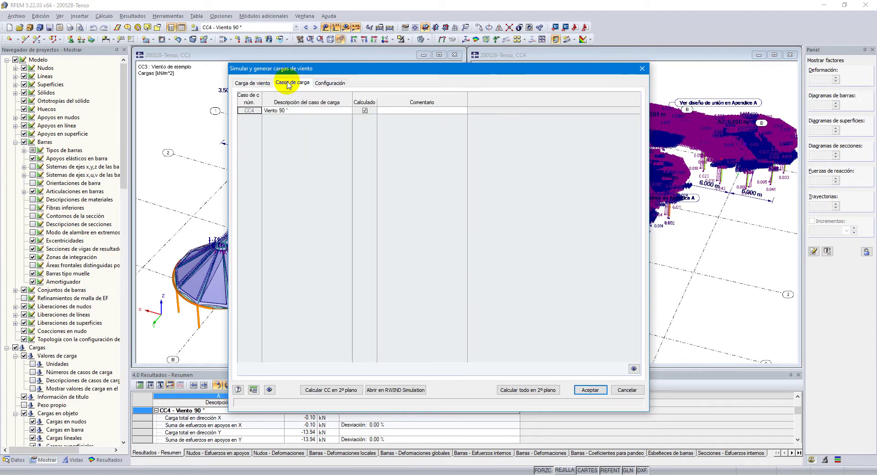
pyautogui.click(374, 390)
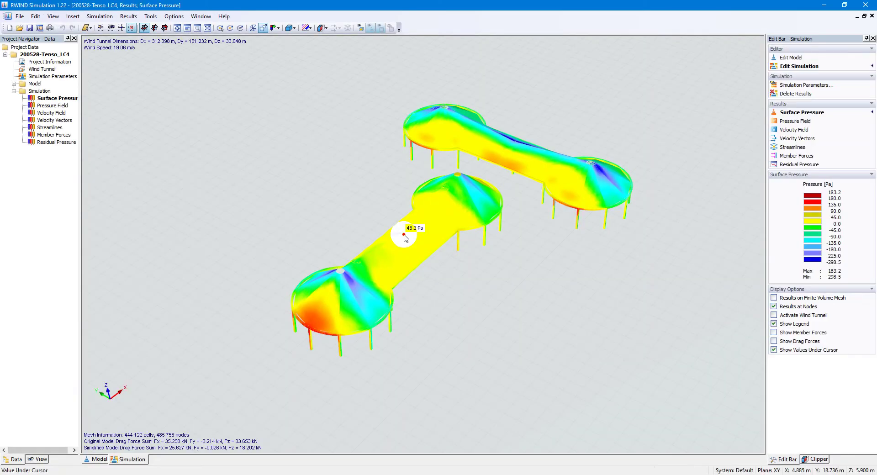
pyautogui.scroll(1, 415, 285)
pyautogui.moveTo(421, 305)
pyautogui.keyDown('ctrl'); pyautogui.mouseDown(button='middle')
pyautogui.moveTo(390, 286)
pyautogui.moveTo(404, 264)
pyautogui.moveTo(411, 378)
pyautogui.moveTo(425, 384)
pyautogui.moveTo(413, 357)
pyautogui.moveTo(370, 324)
pyautogui.moveTo(245, 326)
pyautogui.moveTo(580, 285)
pyautogui.moveTo(431, 350)
pyautogui.moveTo(424, 262)
pyautogui.moveTo(418, 286)
pyautogui.moveTo(441, 325)
pyautogui.moveTo(418, 305)
pyautogui.mouseUp(button='middle'); pyautogui.keyUp('ctrl')
pyautogui.scroll(4, 417, 291)
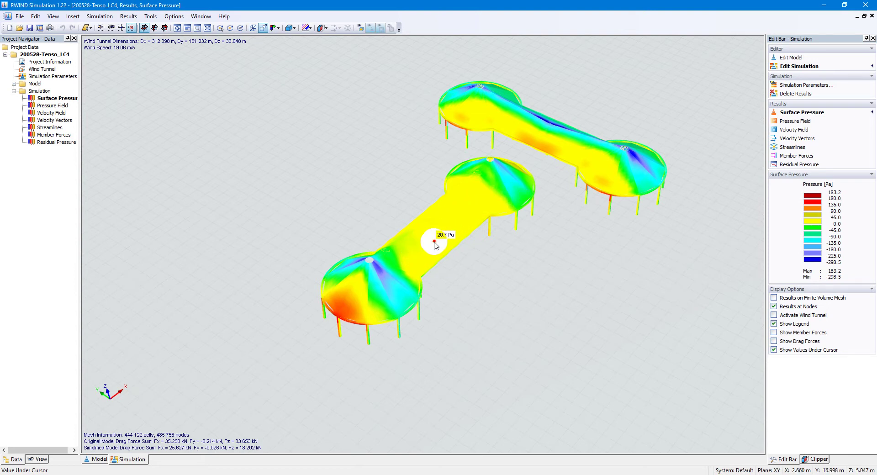
# Read the surface pressure values on the conical roofs and the connecting membranes up close.
pyautogui.click(332, 429)
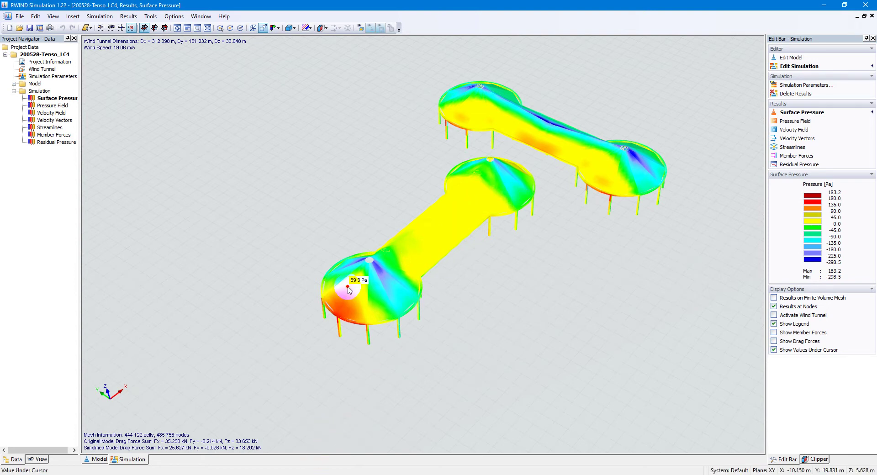
pyautogui.scroll(3, 354, 293)
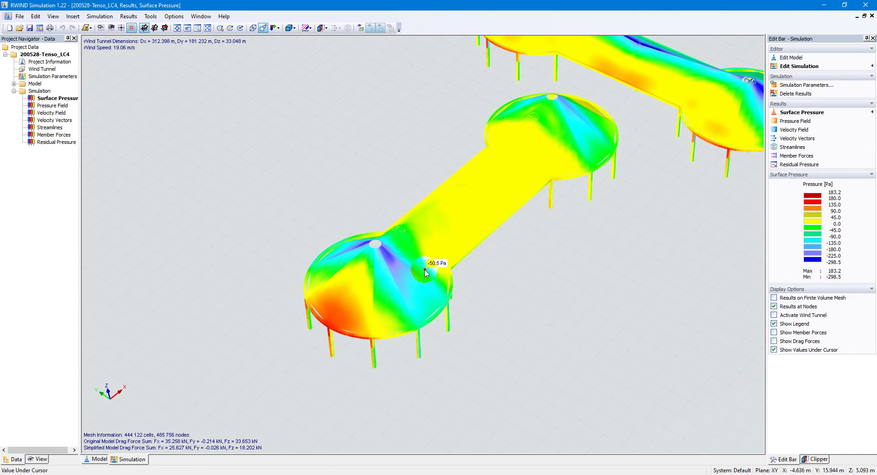
pyautogui.moveTo(585, 138); pyautogui.dragTo(442, 313, button='middle')
pyautogui.scroll(3, 536, 185)
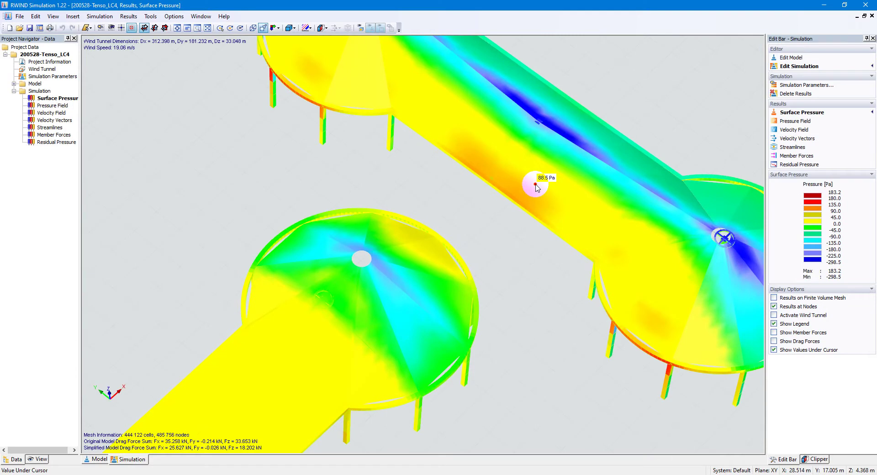
pyautogui.moveTo(533, 190); pyautogui.dragTo(462, 260, button='middle')
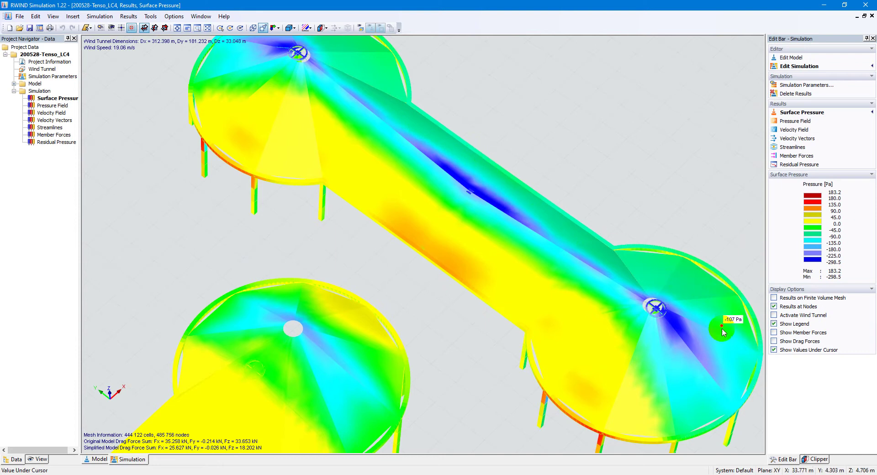
# Examine the placement of both structures inside the complete wind tunnel relative to the wind direction arrow.
pyautogui.scroll(-3, 420, 252)
pyautogui.moveTo(421, 251); pyautogui.dragTo(511, 221, button='middle')
pyautogui.scroll(-5, 377, 242)
pyautogui.keyDown('ctrl'); pyautogui.moveTo(396, 309); pyautogui.dragTo(403, 267, button='middle'); pyautogui.keyUp('ctrl')
pyautogui.moveTo(366, 313); pyautogui.dragTo(435, 272, button='middle')
pyautogui.moveTo(438, 229); pyautogui.dragTo(411, 241, button='middle')
pyautogui.keyDown('ctrl'); pyautogui.moveTo(411, 242); pyautogui.dragTo(413, 202, button='middle'); pyautogui.keyUp('ctrl')
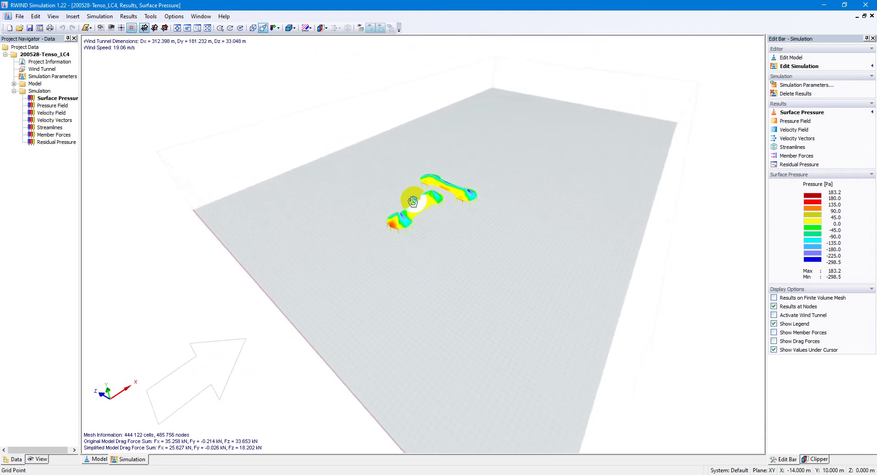
pyautogui.scroll(5, 414, 201)
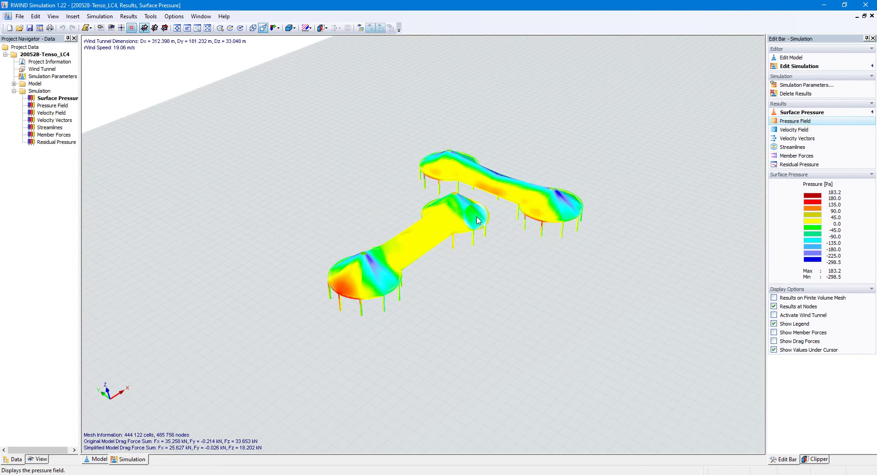
# Display the pressure field, shift its slicer plane through the structures, and inspect the pressure around the front cone.
pyautogui.moveTo(460, 310); pyautogui.dragTo(149, 182, button='middle')
pyautogui.moveTo(140, 171)
pyautogui.mouseDown()
pyautogui.moveTo(133, 168)
pyautogui.moveTo(163, 184)
pyautogui.moveTo(134, 178)
pyautogui.mouseUp()
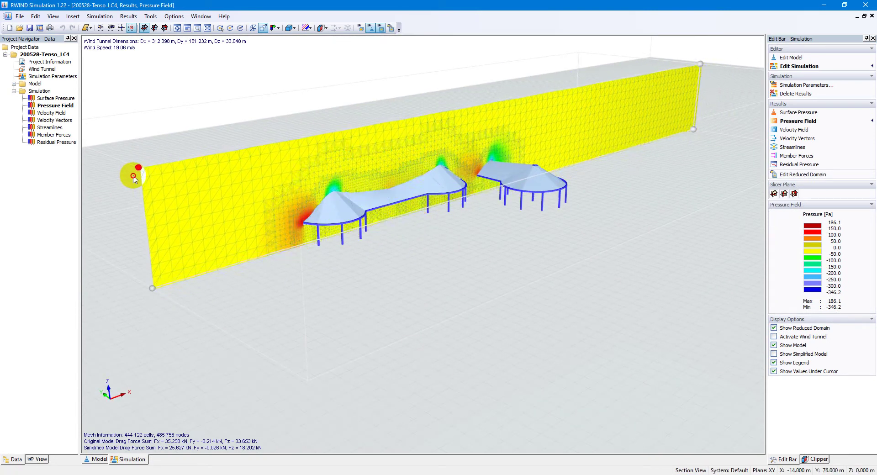
pyautogui.scroll(5, 322, 188)
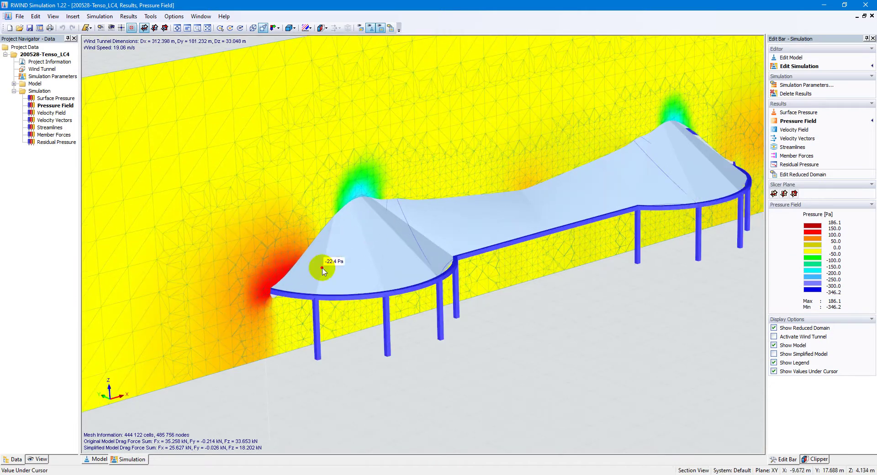
pyautogui.scroll(-5, 249, 219)
# Display the velocity field and adjust its slicer plane to inspect the wind speeds around the roofs.
pyautogui.click(794, 130)
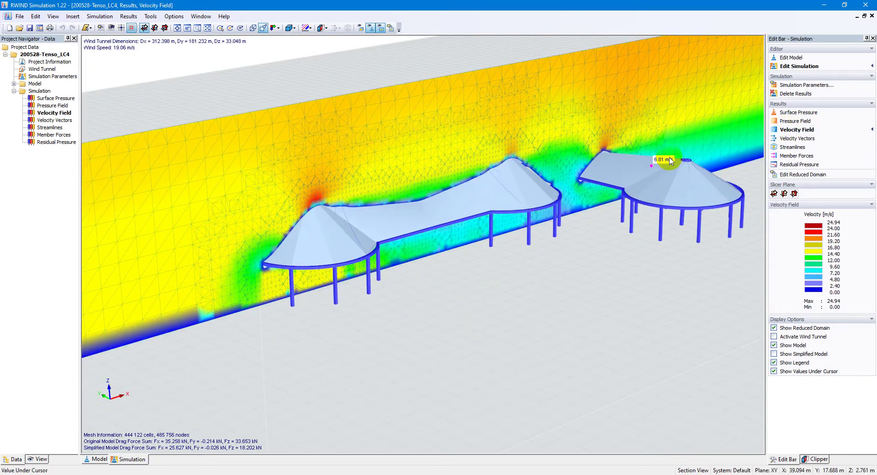
pyautogui.scroll(-2, 398, 192)
pyautogui.keyDown('ctrl'); pyautogui.moveTo(544, 212); pyautogui.dragTo(112, 190, button='middle'); pyautogui.keyUp('ctrl')
pyautogui.moveTo(164, 213)
pyautogui.mouseDown()
pyautogui.moveTo(225, 239)
pyautogui.moveTo(157, 220)
pyautogui.moveTo(161, 208)
pyautogui.mouseUp()
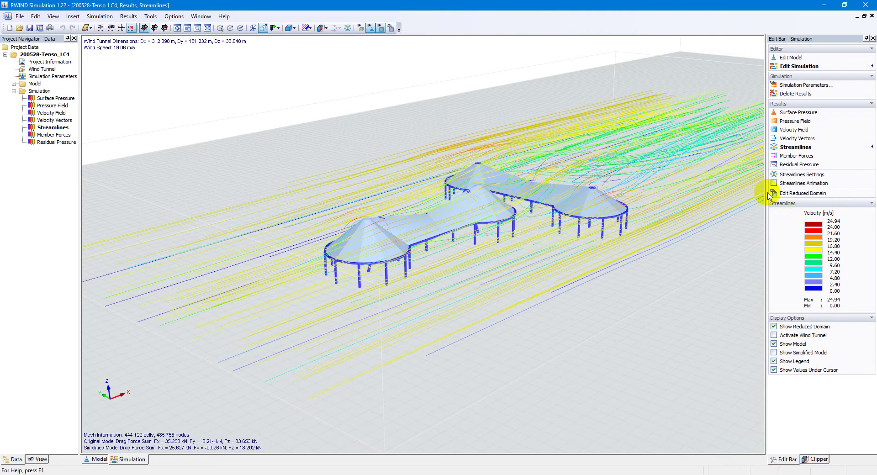
# Activate the streamlines animation and observe the airflow around the structures from the side and from above.
pyautogui.click(775, 184)
pyautogui.scroll(-5, 506, 204)
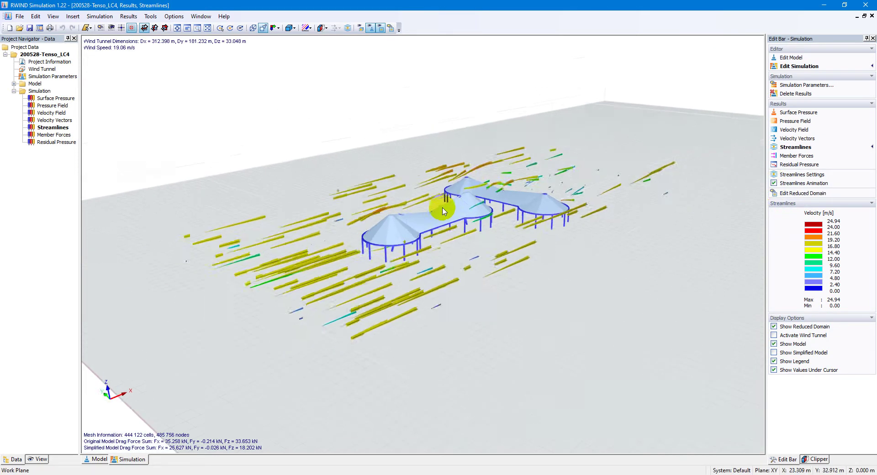
pyautogui.keyDown('ctrl'); pyautogui.moveTo(479, 259); pyautogui.dragTo(301, 215, button='middle'); pyautogui.keyUp('ctrl')
pyautogui.scroll(6, 436, 240)
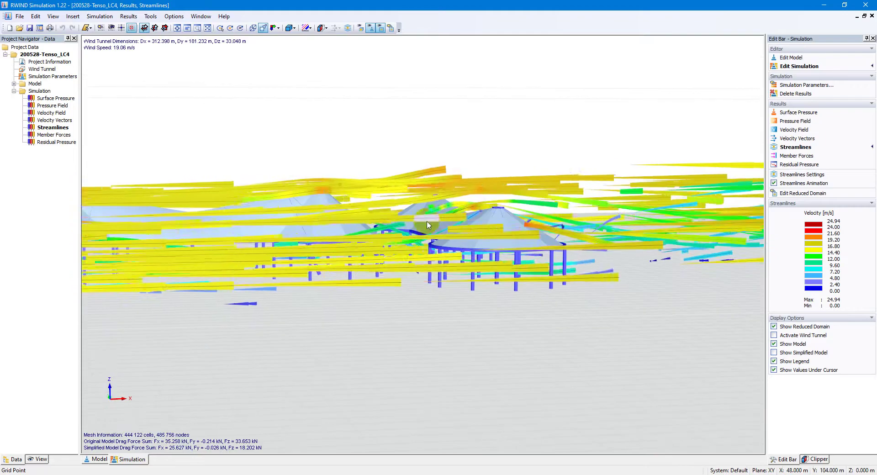
pyautogui.scroll(-3, 437, 249)
pyautogui.keyDown('ctrl'); pyautogui.moveTo(411, 250); pyautogui.dragTo(467, 315, button='middle'); pyautogui.keyUp('ctrl')
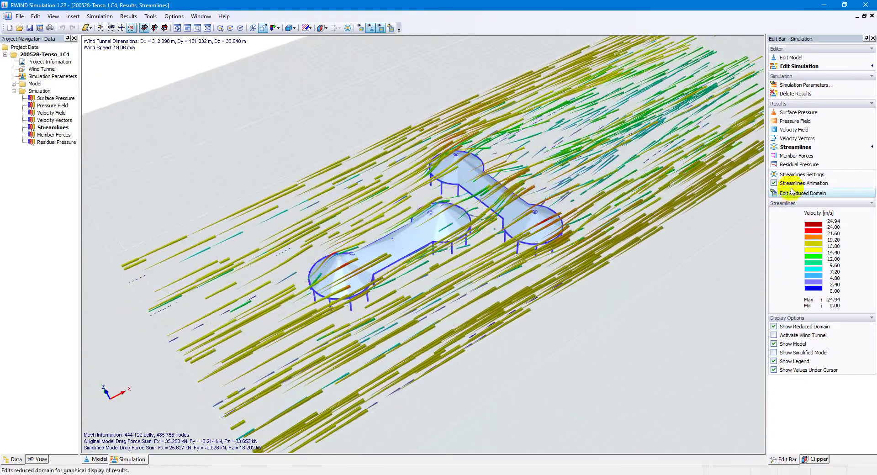
# Set the streamlines animation speed to Real, with flowline count 2825, size 28 % and length 165 %.
pyautogui.click(821, 174)
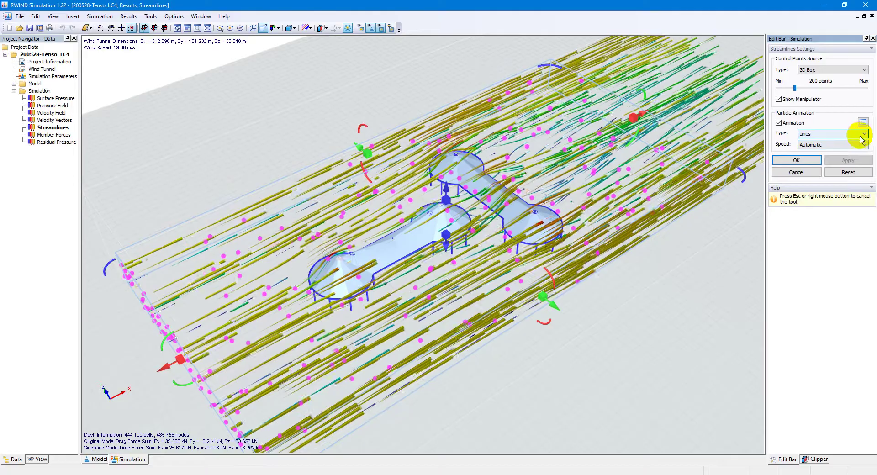
pyautogui.click(856, 145)
pyautogui.click(848, 159)
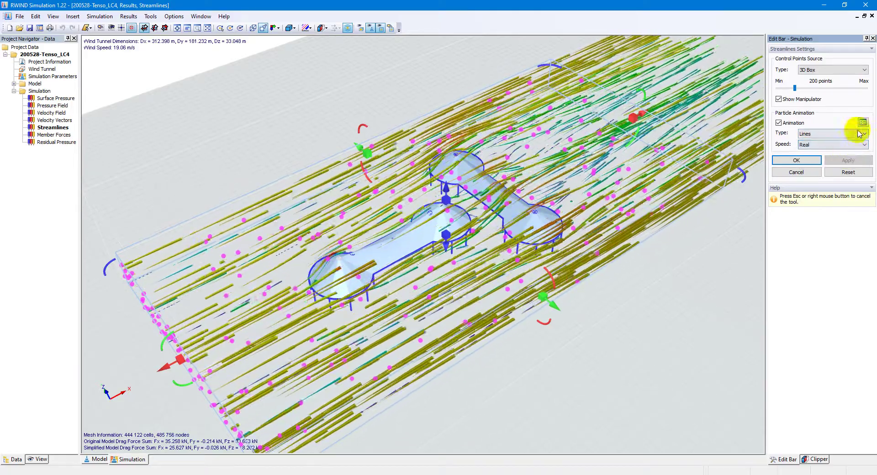
pyautogui.click(864, 123)
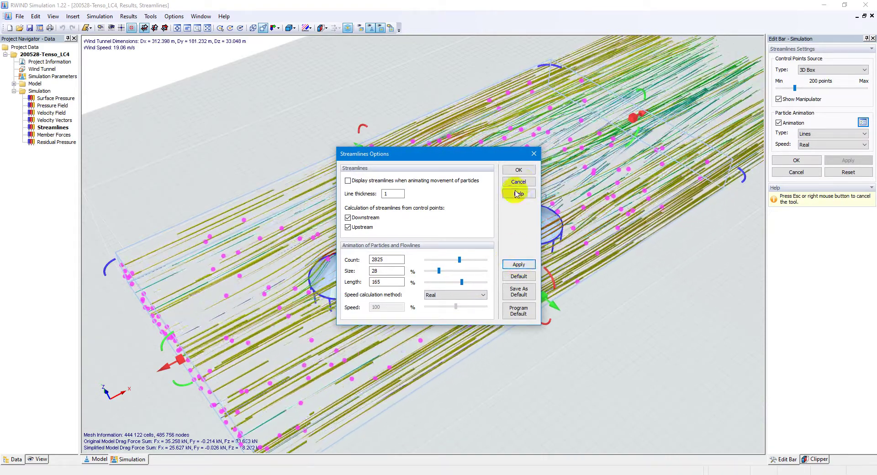
pyautogui.click(520, 170)
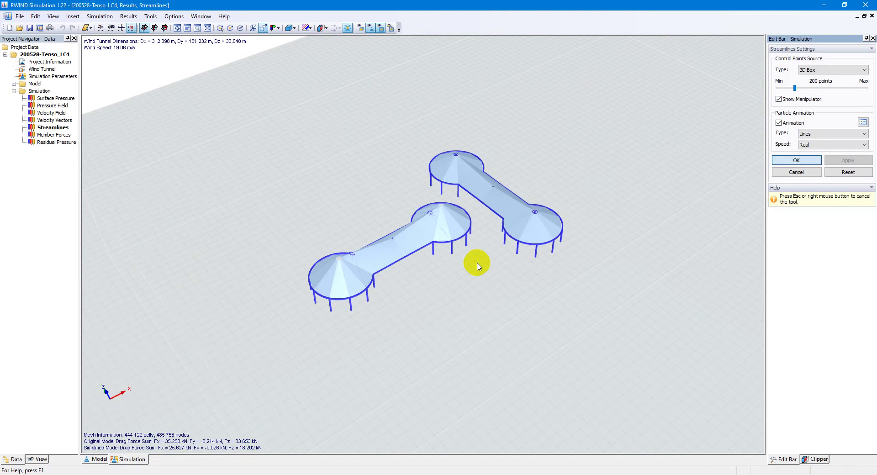
pyautogui.press('Return')
# Examine the animated flow lines beneath and around the membrane roofs from below, close up and from above.
pyautogui.keyDown('ctrl'); pyautogui.moveTo(476, 264); pyautogui.dragTo(274, 102, button='middle'); pyautogui.keyUp('ctrl')
pyautogui.scroll(3, 529, 192)
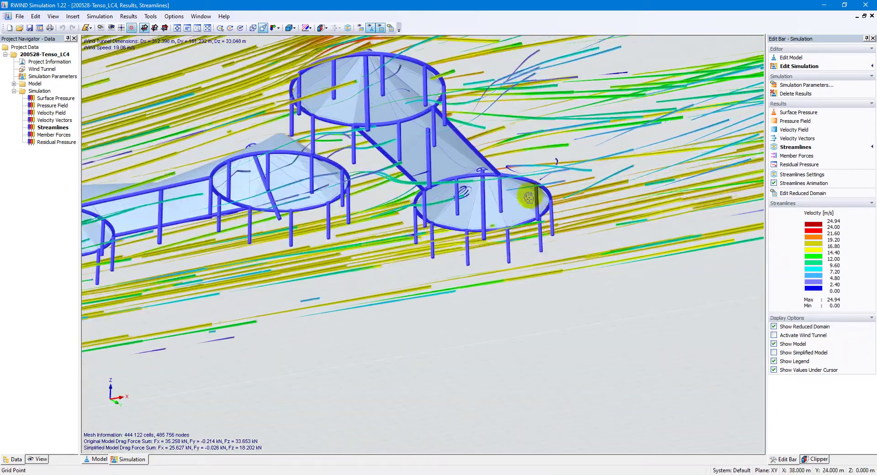
pyautogui.scroll(5, 487, 173)
pyautogui.keyDown('ctrl'); pyautogui.moveTo(470, 239); pyautogui.dragTo(526, 138, button='middle'); pyautogui.keyUp('ctrl')
pyautogui.scroll(-6, 466, 199)
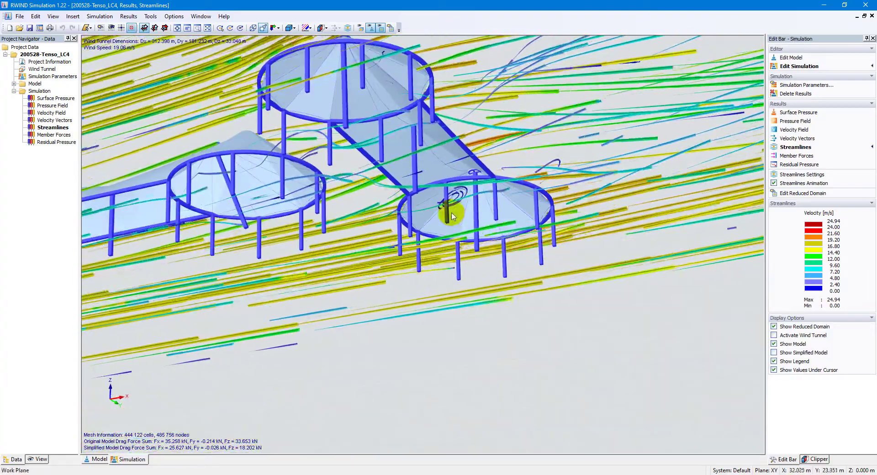
pyautogui.moveTo(356, 175); pyautogui.dragTo(578, 302, button='middle')
pyautogui.scroll(-3, 579, 302)
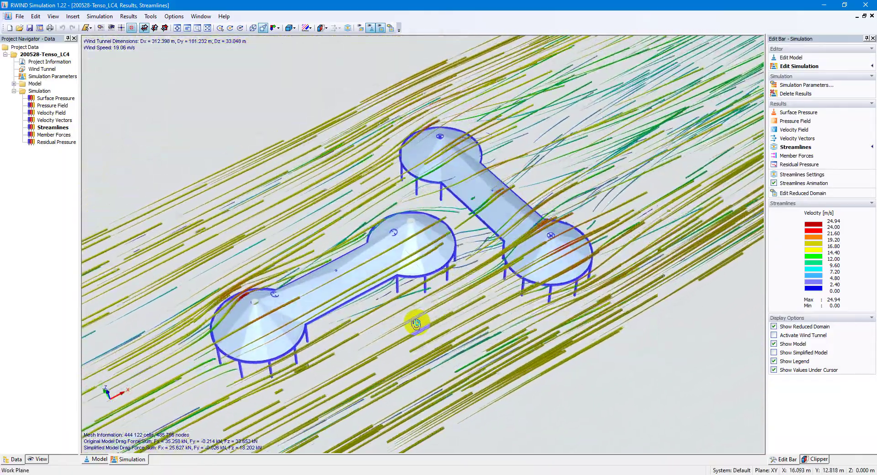
pyautogui.keyDown('ctrl'); pyautogui.moveTo(415, 323); pyautogui.dragTo(427, 297, button='middle'); pyautogui.keyUp('ctrl')
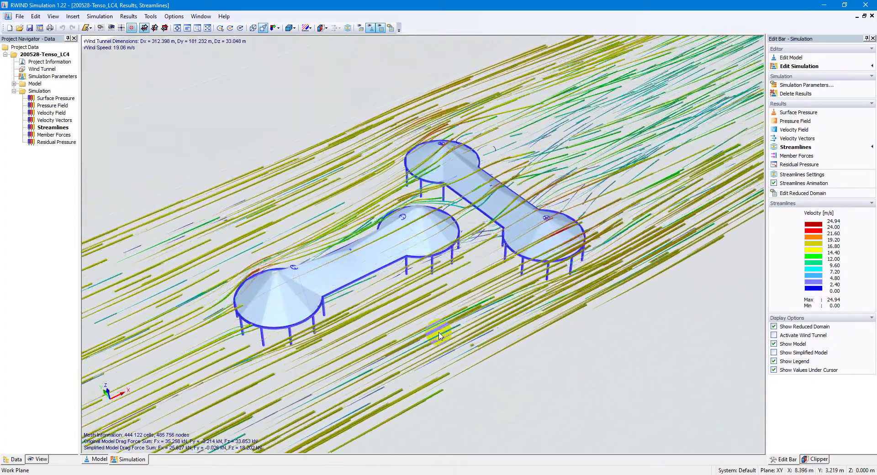
pyautogui.keyDown('ctrl'); pyautogui.moveTo(509, 347); pyautogui.dragTo(480, 360, button='middle'); pyautogui.keyUp('ctrl')
pyautogui.keyDown('ctrl'); pyautogui.moveTo(515, 331); pyautogui.dragTo(496, 293, button='middle'); pyautogui.keyUp('ctrl')
pyautogui.keyDown('ctrl'); pyautogui.moveTo(423, 319); pyautogui.dragTo(405, 356, button='middle'); pyautogui.keyUp('ctrl')
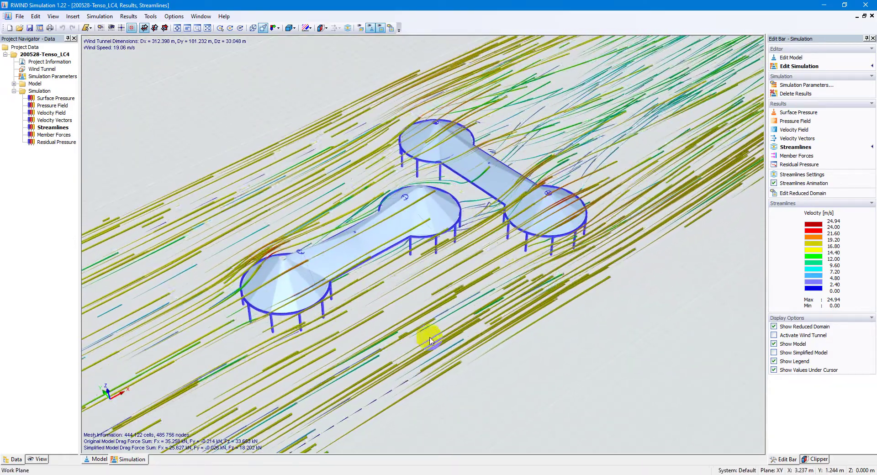
# Change the streamlines animation type from Lines to Particles and view the particle flow around both structures.
pyautogui.click(807, 175)
pyautogui.click(829, 145)
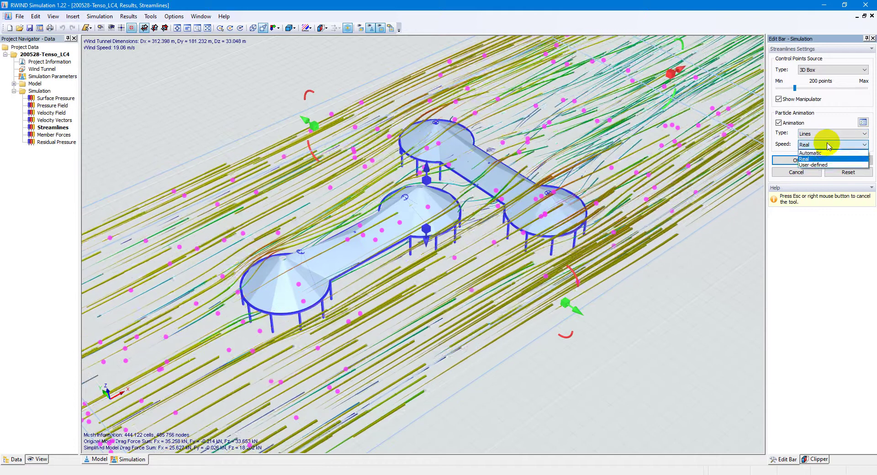
pyautogui.click(829, 146)
pyautogui.click(830, 133)
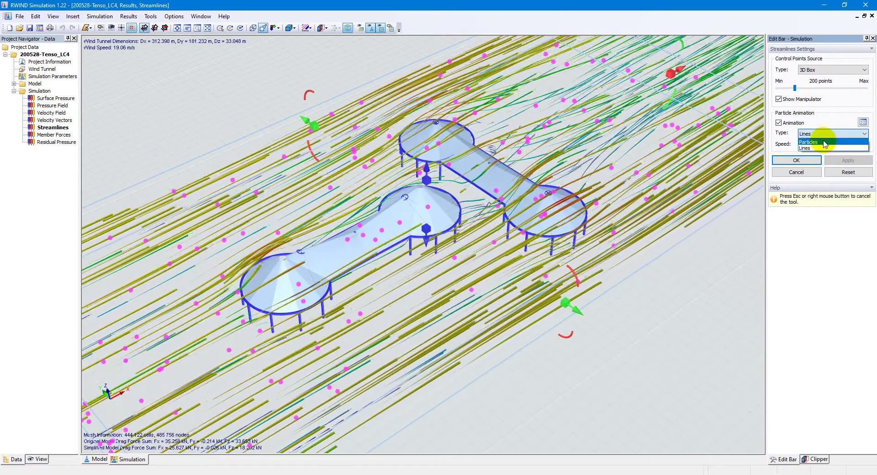
pyautogui.click(818, 142)
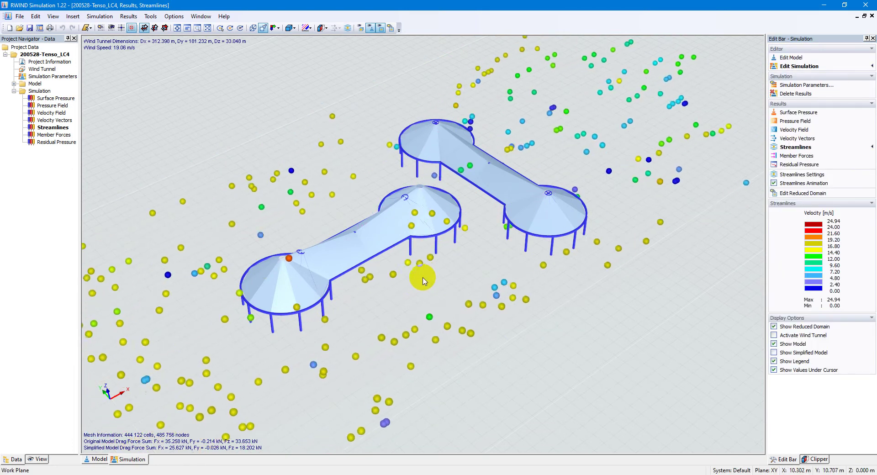
pyautogui.scroll(-2, 423, 282)
pyautogui.keyDown('ctrl'); pyautogui.moveTo(412, 300); pyautogui.dragTo(425, 278, button='middle'); pyautogui.keyUp('ctrl')
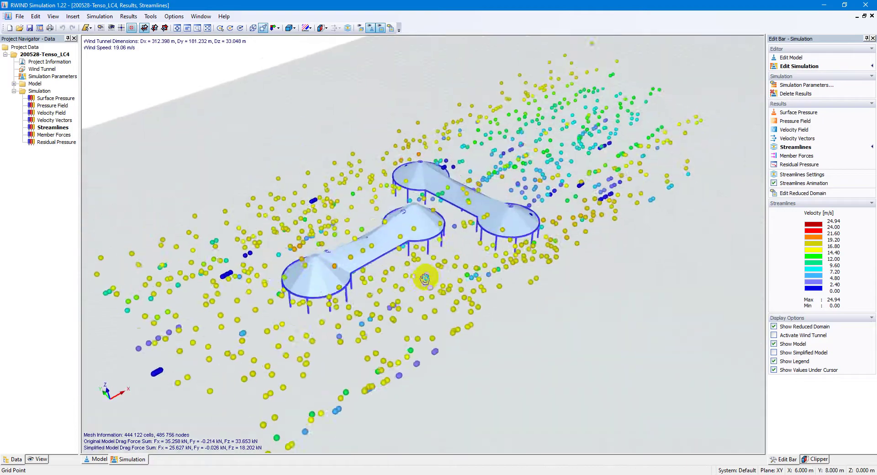
# Reduce the animated particle size to 13 % in the streamlines options.
pyautogui.click(815, 174)
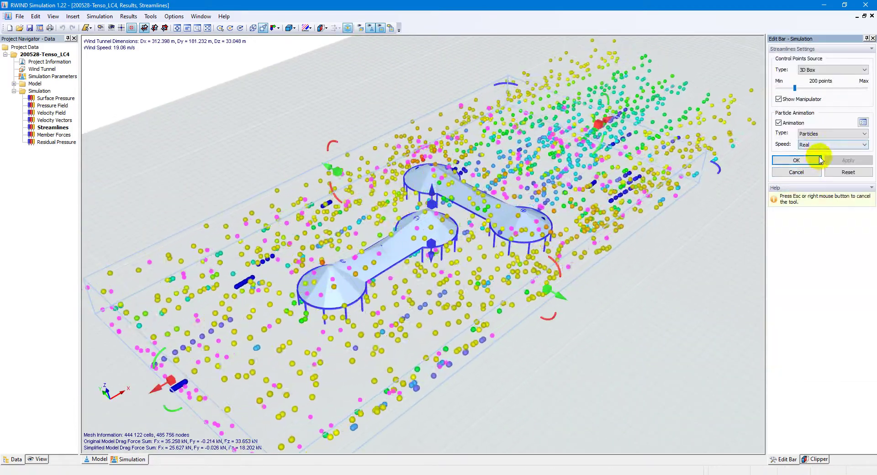
pyautogui.click(863, 122)
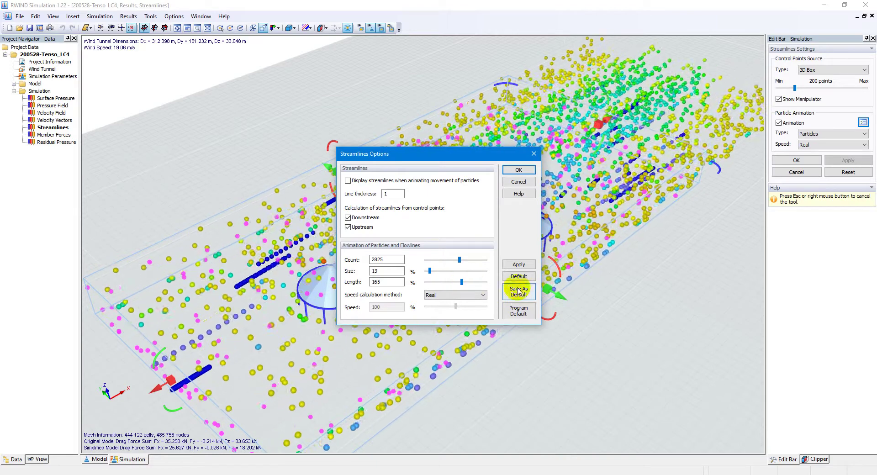
pyautogui.click(529, 171)
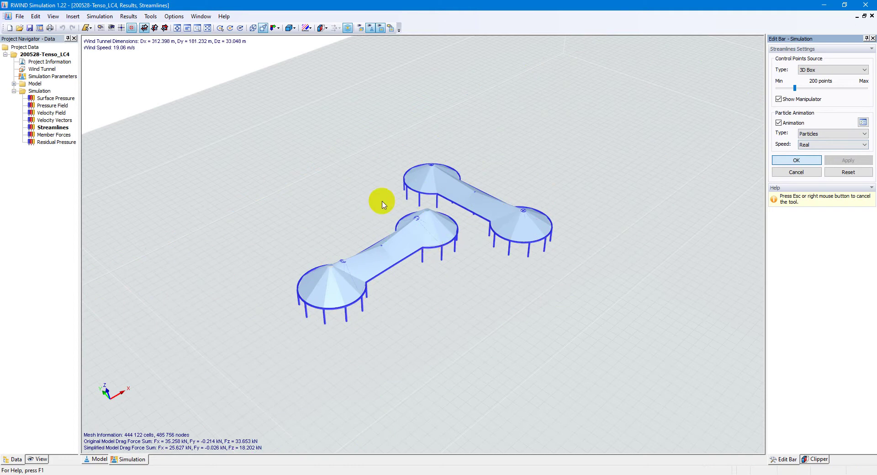
# Examine the particle flow around the structures from the upstream end and in a view along the X-axis.
pyautogui.scroll(1, 439, 311)
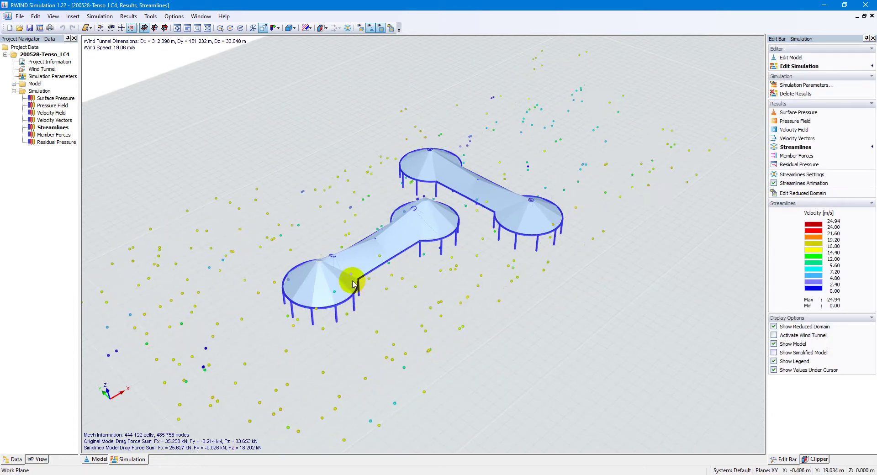
pyautogui.keyDown('ctrl'); pyautogui.moveTo(412, 339); pyautogui.dragTo(570, 221, button='middle'); pyautogui.keyUp('ctrl')
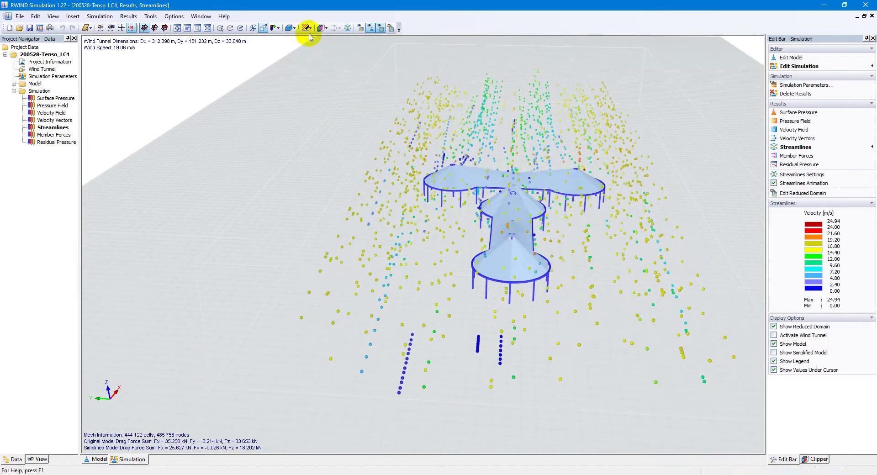
pyautogui.click(279, 30)
pyautogui.click(311, 92)
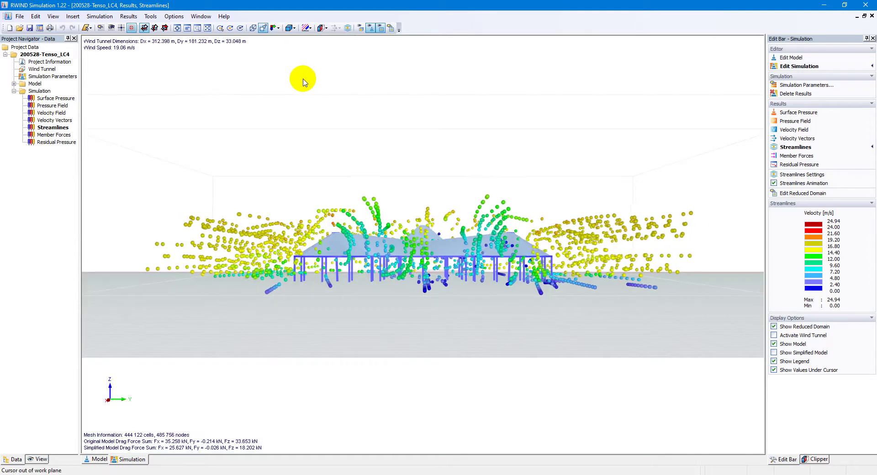
# Set the streamlines animation type to Lines, keeping the Real speed.
pyautogui.click(810, 178)
pyautogui.click(821, 133)
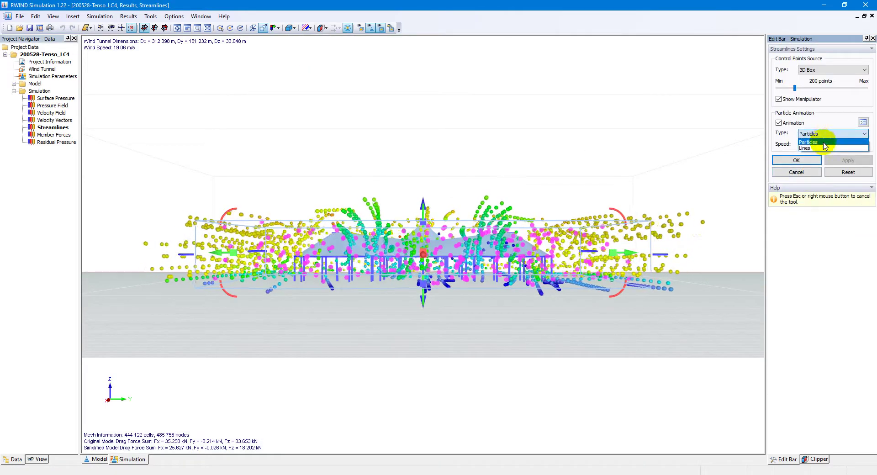
pyautogui.click(823, 147)
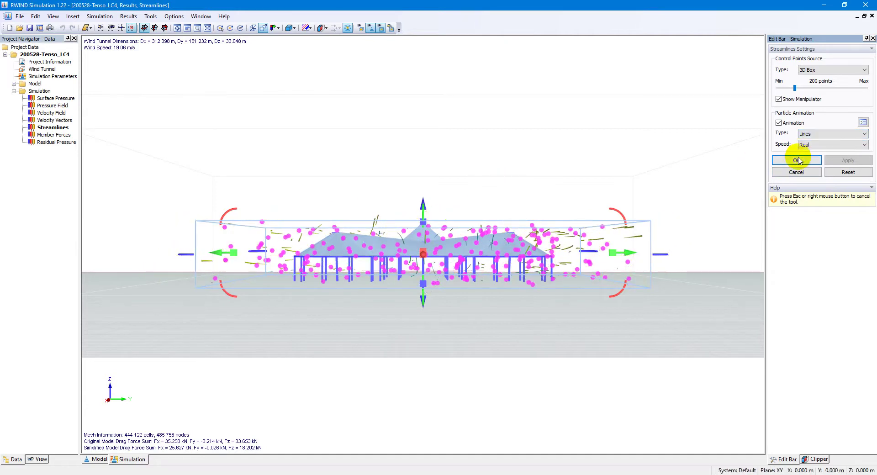
pyautogui.rightClick(456, 192)
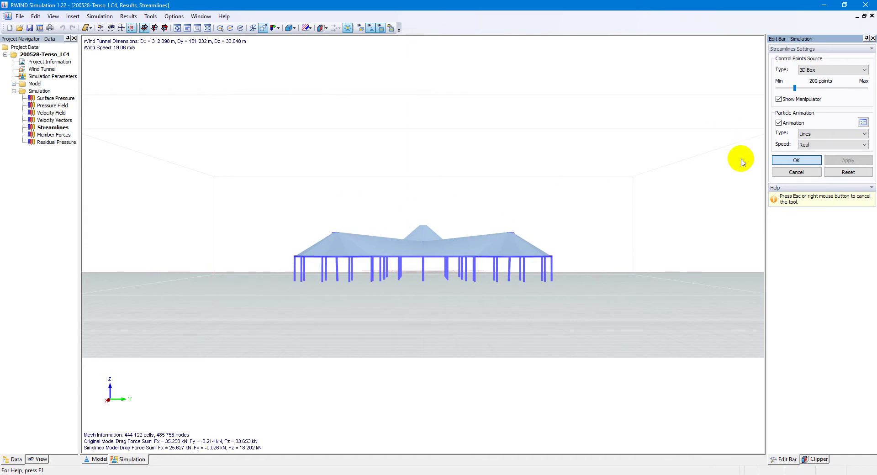
pyautogui.click(796, 160)
# Examine the thinner animated flow lines over the roofs and in the wake from an oblique overview.
pyautogui.keyDown('ctrl'); pyautogui.moveTo(333, 192); pyautogui.dragTo(426, 286, button='middle'); pyautogui.keyUp('ctrl')
pyautogui.scroll(2, 417, 265)
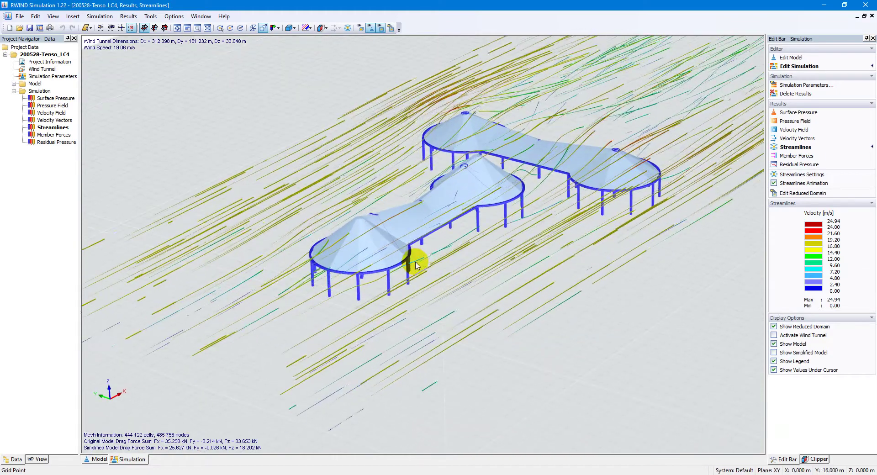
pyautogui.scroll(-1, 417, 265)
pyautogui.keyDown('ctrl'); pyautogui.moveTo(515, 319); pyautogui.dragTo(488, 325, button='middle'); pyautogui.keyUp('ctrl')
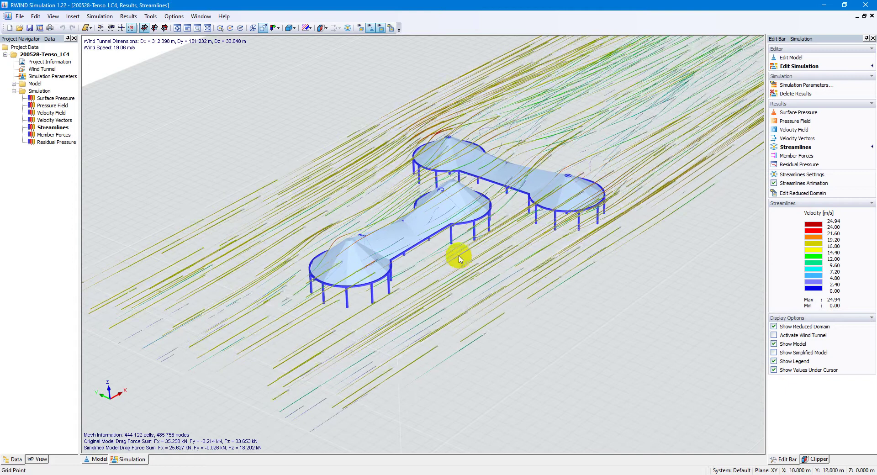
pyautogui.scroll(-1, 459, 258)
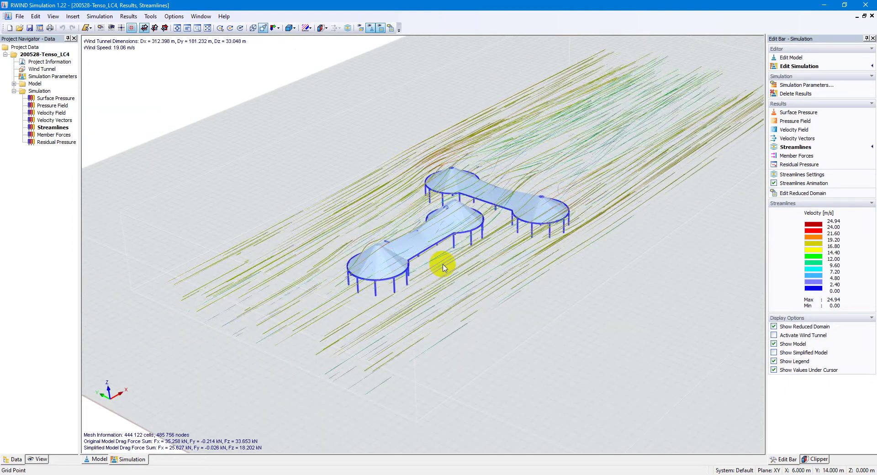
pyautogui.keyDown('ctrl'); pyautogui.moveTo(443, 267); pyautogui.dragTo(438, 257, button='middle'); pyautogui.keyUp('ctrl')
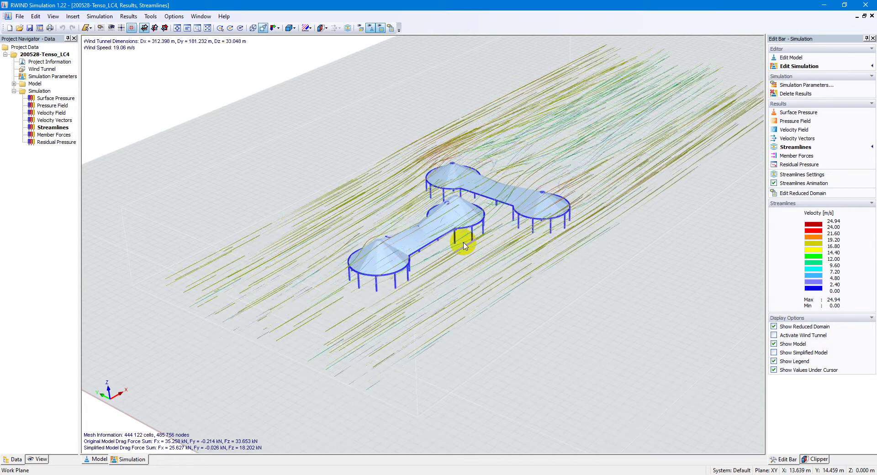
pyautogui.keyDown('ctrl'); pyautogui.moveTo(439, 286); pyautogui.dragTo(406, 285, button='middle'); pyautogui.keyUp('ctrl')
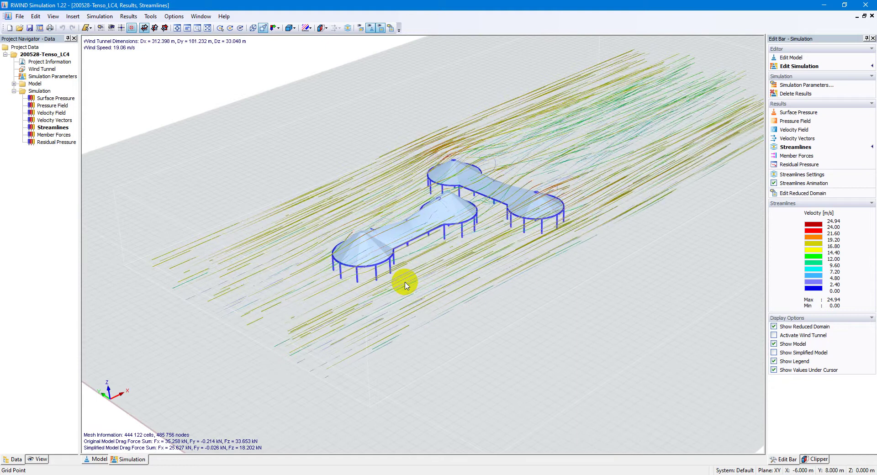
pyautogui.scroll(-2, 404, 287)
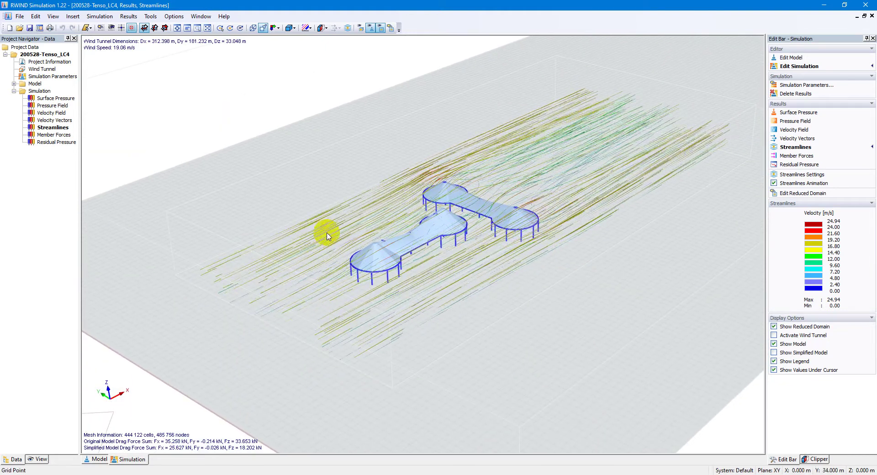
# Import the STL model Residential Buildings 010.stl into the wind tunnel, accepting deletion of the existing mesh and results.
pyautogui.click(73, 16)
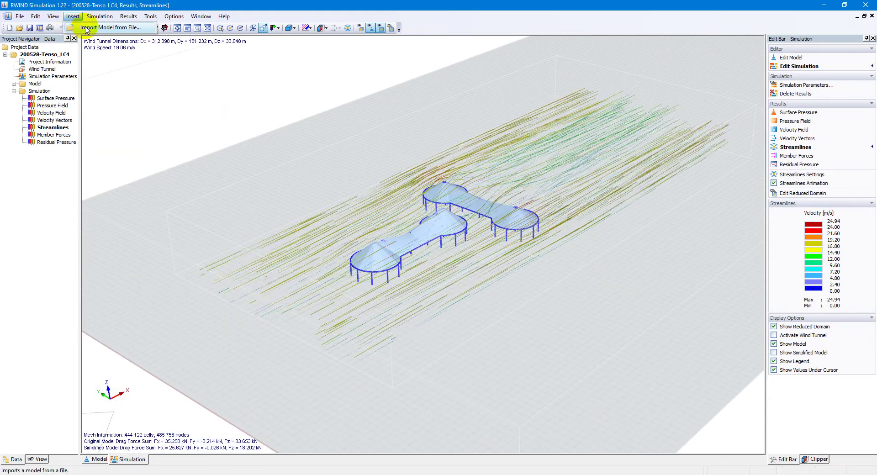
pyautogui.click(86, 28)
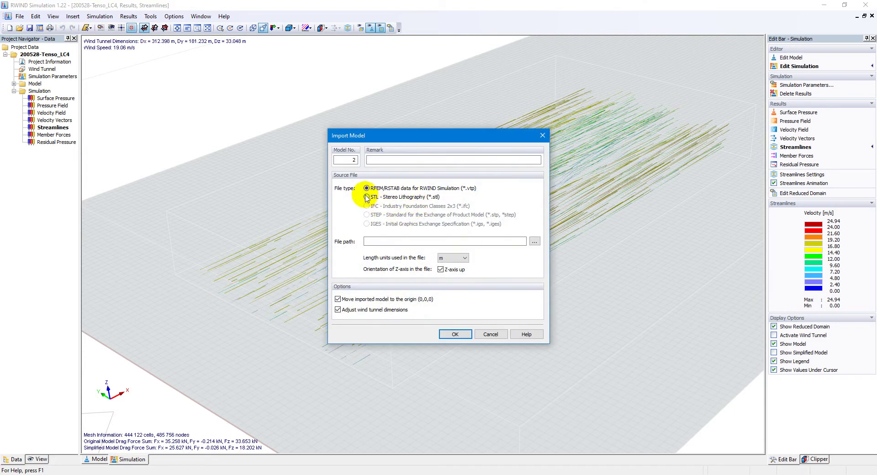
pyautogui.click(535, 242)
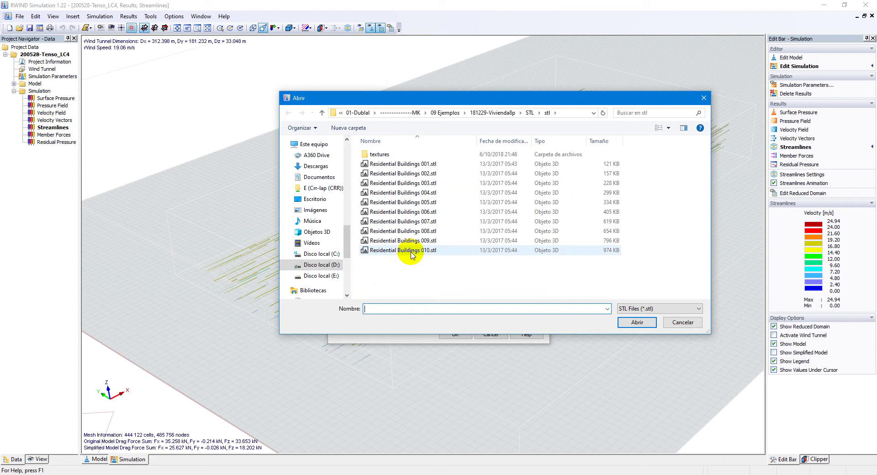
pyautogui.doubleClick(413, 251)
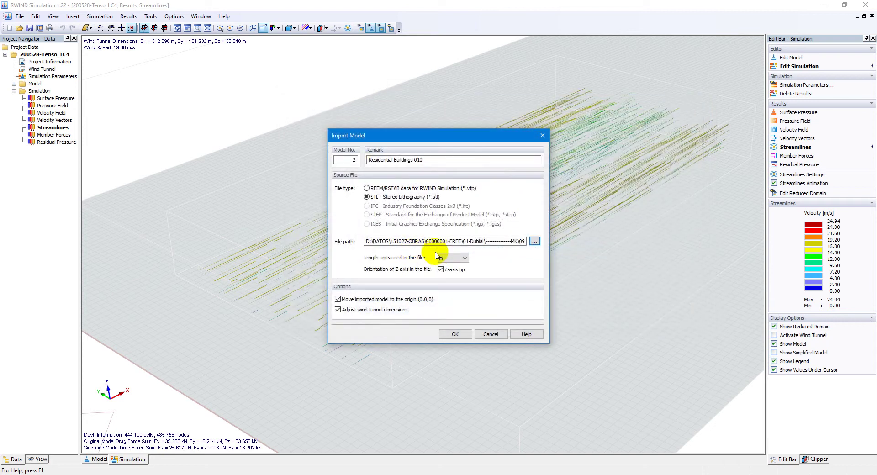
pyautogui.click(456, 335)
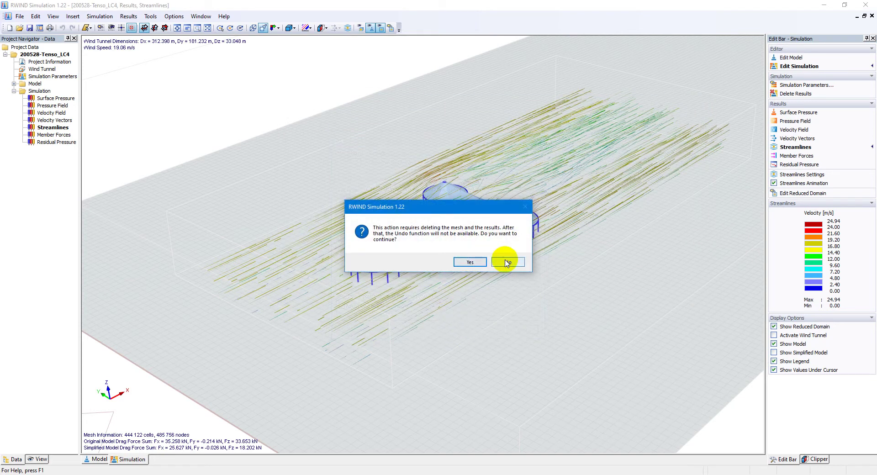
pyautogui.click(482, 265)
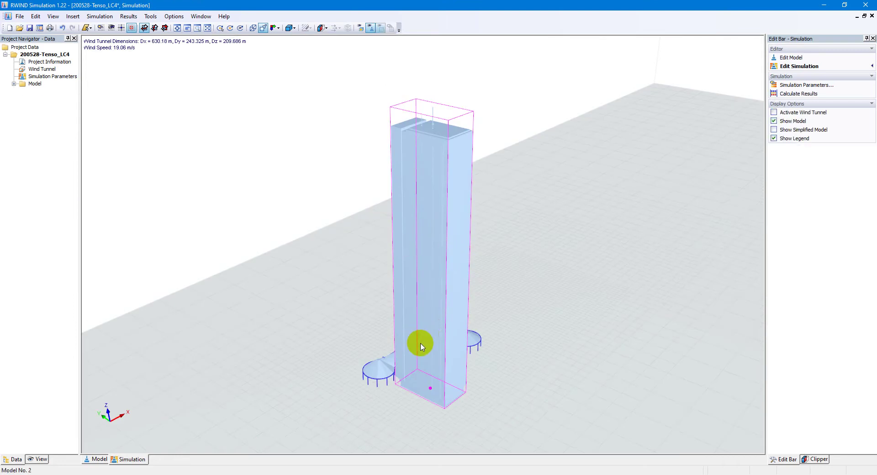
# Move the imported residential tower off the membrane roofs to a clear spot on the ground beside them.
pyautogui.click(441, 376)
pyautogui.moveTo(439, 372); pyautogui.dragTo(401, 421)
pyautogui.click(392, 411)
pyautogui.keyDown('ctrl'); pyautogui.moveTo(315, 411); pyautogui.dragTo(593, 339, button='middle'); pyautogui.keyUp('ctrl')
pyautogui.moveTo(463, 342); pyautogui.dragTo(394, 368)
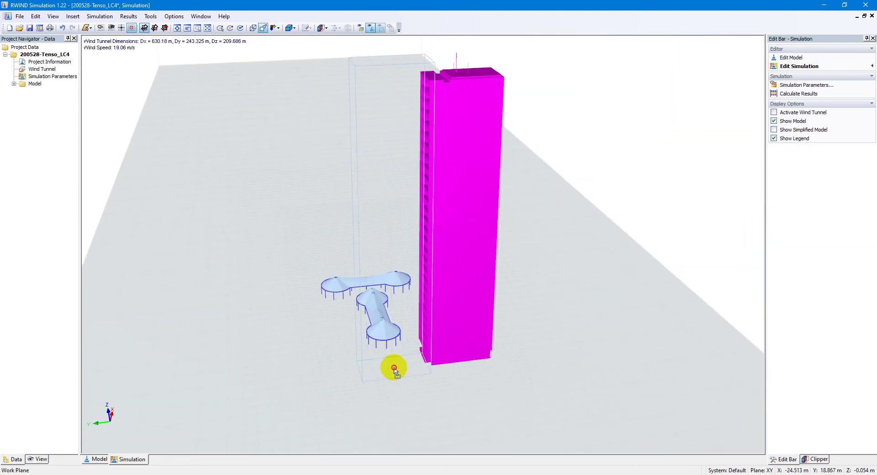
pyautogui.click(511, 344)
# Examine the tower's placement relative to the membrane roofs from all around and close up at the nearest roof cone.
pyautogui.keyDown('ctrl'); pyautogui.moveTo(594, 300); pyautogui.dragTo(306, 330, button='middle'); pyautogui.keyUp('ctrl')
pyautogui.scroll(4, 457, 305)
pyautogui.keyDown('ctrl'); pyautogui.moveTo(494, 340); pyautogui.dragTo(243, 325, button='middle'); pyautogui.keyUp('ctrl')
pyautogui.keyDown('ctrl'); pyautogui.moveTo(480, 279); pyautogui.dragTo(405, 241, button='middle'); pyautogui.keyUp('ctrl')
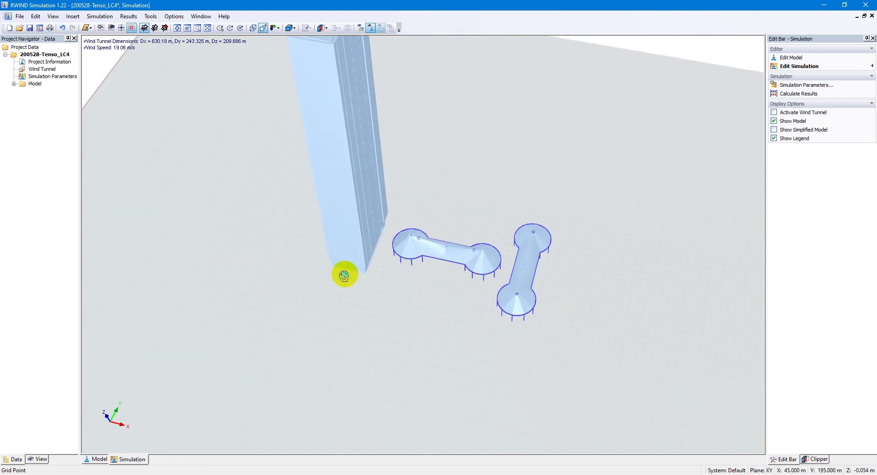
pyautogui.keyDown('ctrl'); pyautogui.moveTo(345, 274); pyautogui.dragTo(686, 295, button='middle'); pyautogui.keyUp('ctrl')
pyautogui.keyDown('ctrl'); pyautogui.moveTo(239, 287); pyautogui.dragTo(661, 274, button='middle'); pyautogui.keyUp('ctrl')
pyautogui.keyDown('ctrl'); pyautogui.moveTo(393, 313); pyautogui.dragTo(657, 198, button='middle'); pyautogui.keyUp('ctrl')
pyautogui.keyDown('ctrl'); pyautogui.moveTo(542, 273); pyautogui.dragTo(487, 348, button='middle'); pyautogui.keyUp('ctrl')
pyautogui.scroll(-2, 417, 310)
pyautogui.scroll(5, 444, 369)
pyautogui.scroll(2, 428, 350)
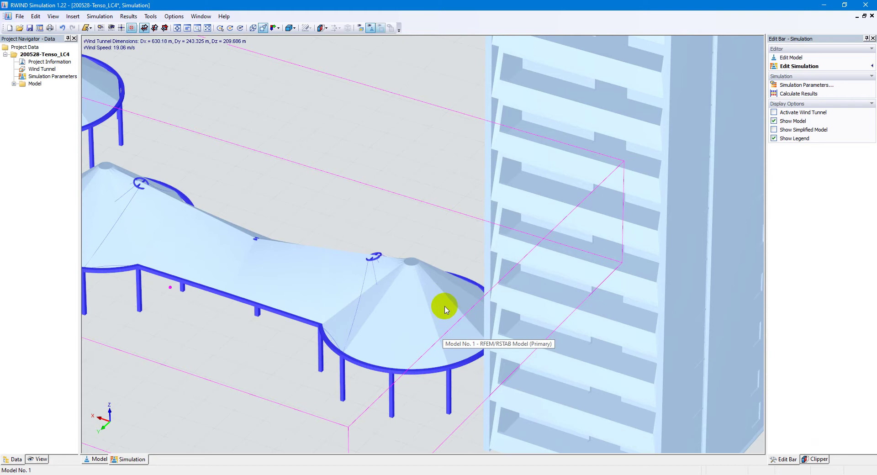
pyautogui.keyDown('ctrl'); pyautogui.moveTo(429, 338); pyautogui.dragTo(391, 320, button='middle'); pyautogui.keyUp('ctrl')
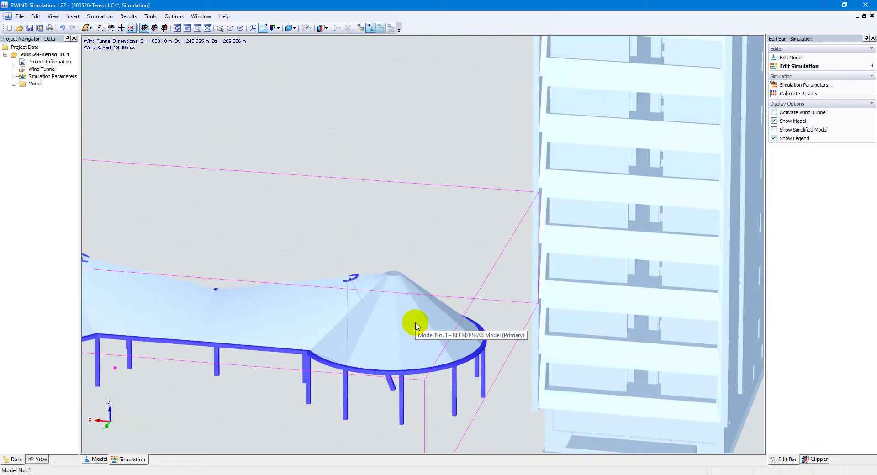
pyautogui.scroll(-3, 434, 315)
pyautogui.keyDown('ctrl'); pyautogui.moveTo(442, 358); pyautogui.dragTo(407, 359, button='middle'); pyautogui.keyUp('ctrl')
# Import the STL model Tower-House Design.stl from the Tower-House Design folder as a further neighbouring building, and leave it deselected.
pyautogui.click(73, 17)
pyautogui.click(84, 26)
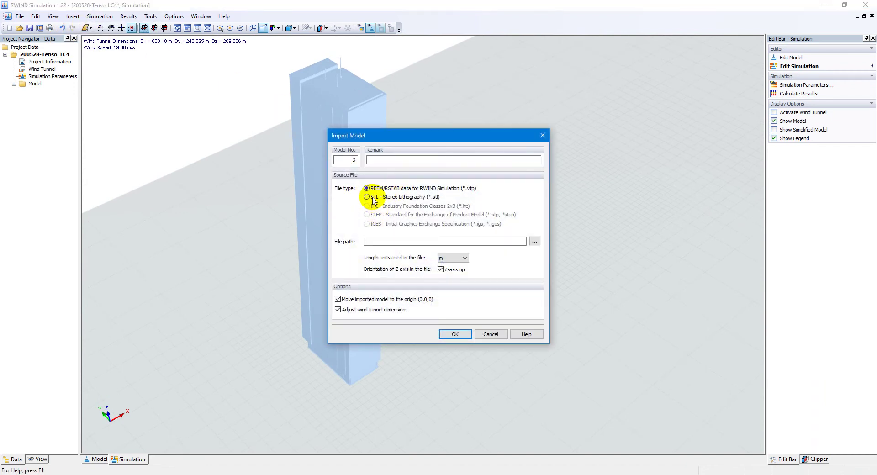
pyautogui.click(534, 241)
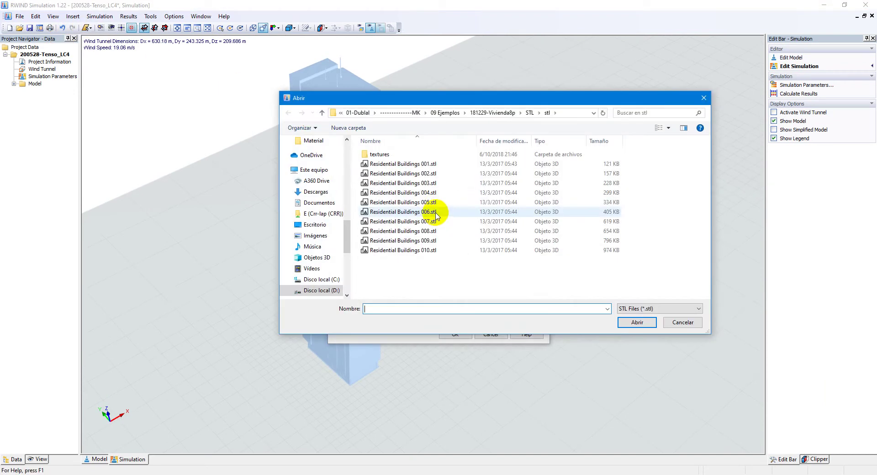
pyautogui.click(529, 114)
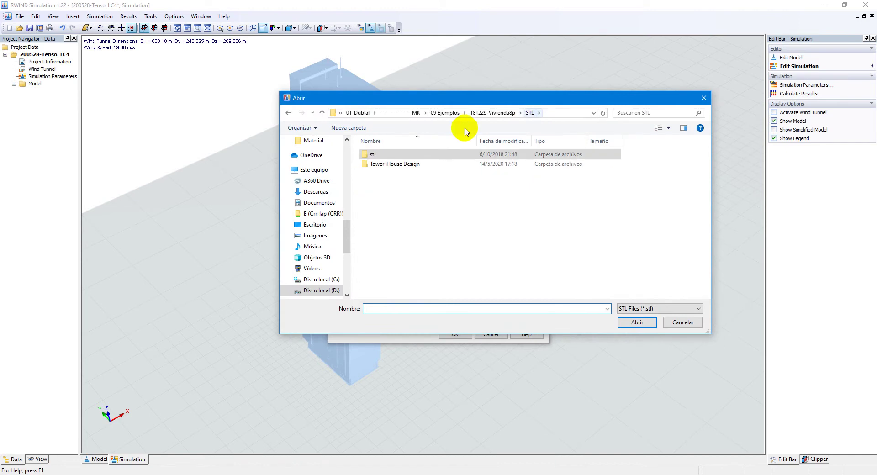
pyautogui.doubleClick(391, 163)
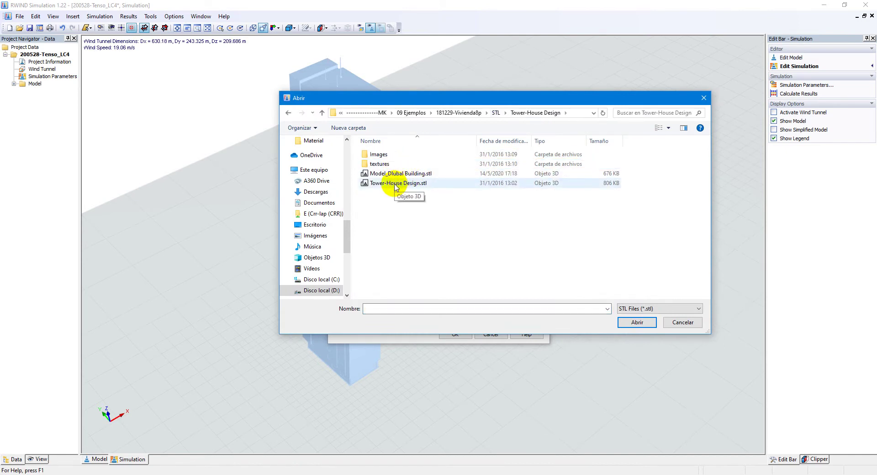
pyautogui.doubleClick(396, 185)
pyautogui.click(452, 334)
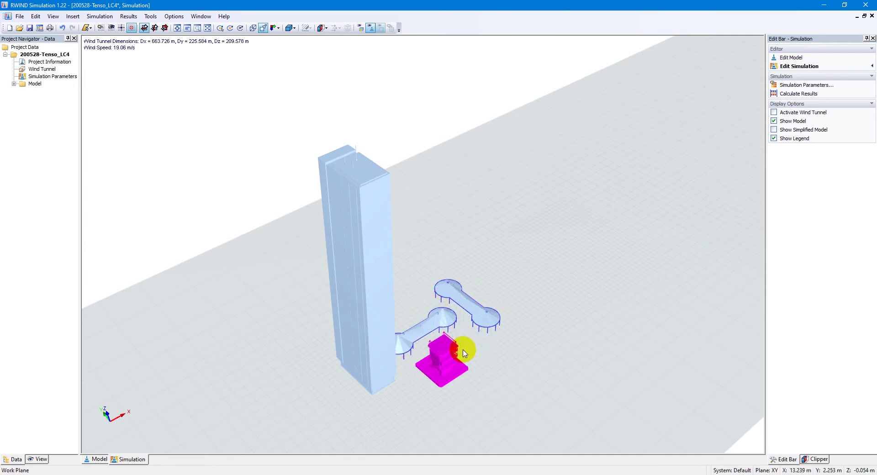
pyautogui.scroll(4, 463, 353)
pyautogui.click(415, 399)
# Examine the imported house in front of the membrane roofs from close range.
pyautogui.keyDown('ctrl'); pyautogui.moveTo(410, 392); pyautogui.dragTo(392, 300, button='middle'); pyautogui.keyUp('ctrl')
pyautogui.keyDown('ctrl'); pyautogui.moveTo(498, 361); pyautogui.dragTo(427, 331, button='middle'); pyautogui.keyUp('ctrl')
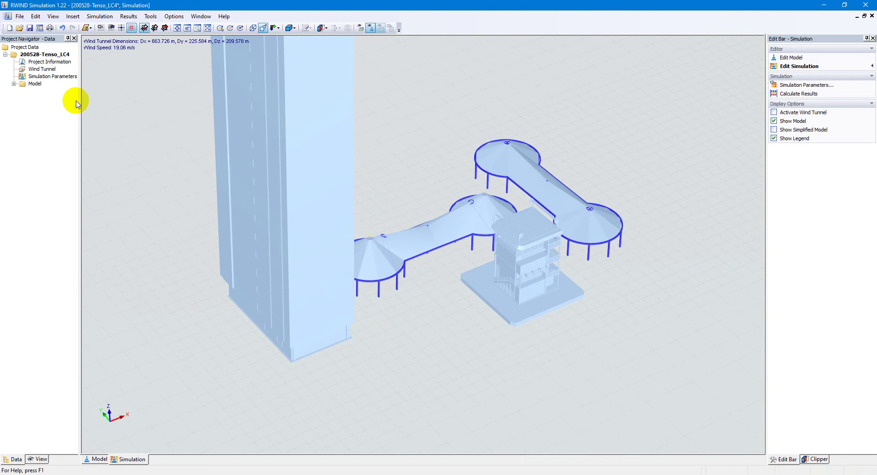
pyautogui.moveTo(463, 166); pyautogui.dragTo(468, 192, button='middle')
pyautogui.keyDown('ctrl'); pyautogui.moveTo(465, 359); pyautogui.dragTo(484, 347, button='middle'); pyautogui.keyUp('ctrl')
pyautogui.moveTo(497, 246); pyautogui.dragTo(513, 192, button='middle')
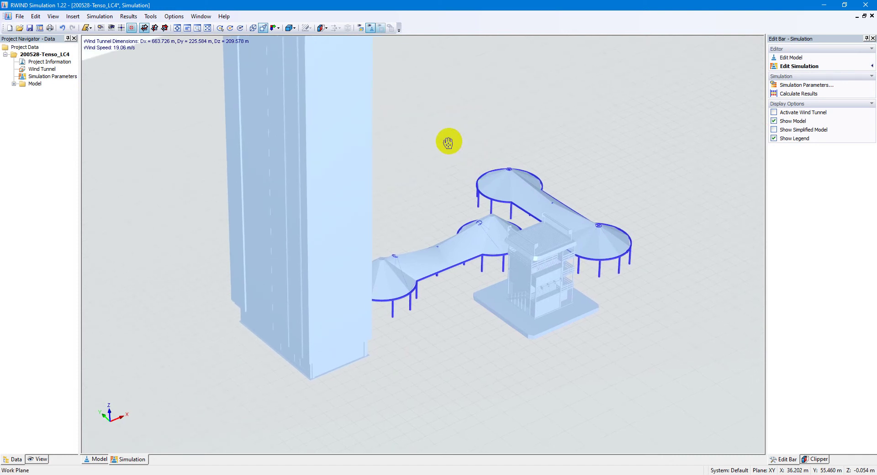
pyautogui.click(477, 157)
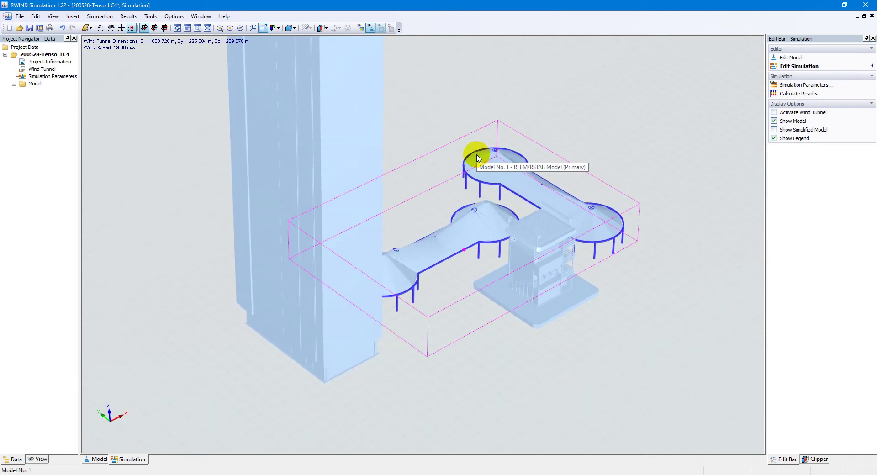
pyautogui.keyDown('shift'); pyautogui.moveTo(477, 158); pyautogui.dragTo(433, 209, button='middle'); pyautogui.keyUp('shift')
pyautogui.scroll(-3, 411, 151)
pyautogui.moveTo(411, 150); pyautogui.dragTo(568, 173, button='middle')
pyautogui.scroll(3, 504, 304)
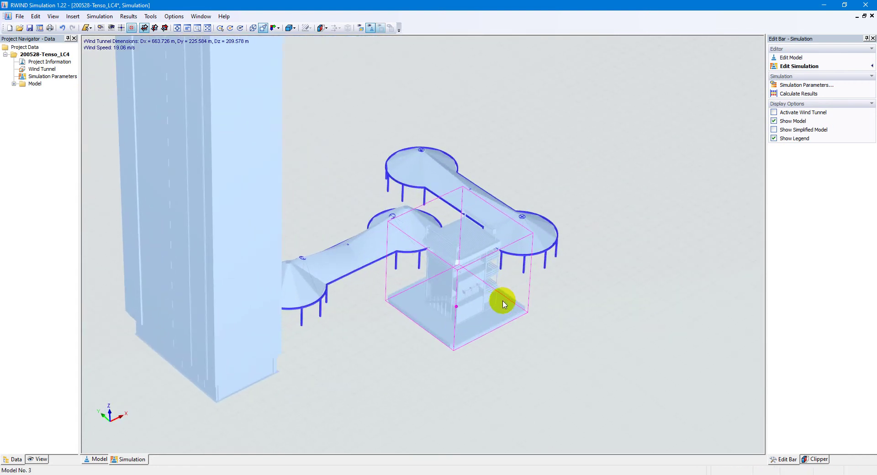
# Examine the overall arrangement of tower, house and membrane roofs from several sides and in a full overview.
pyautogui.keyDown('shift'); pyautogui.moveTo(444, 257); pyautogui.dragTo(293, 227, button='middle'); pyautogui.keyUp('shift')
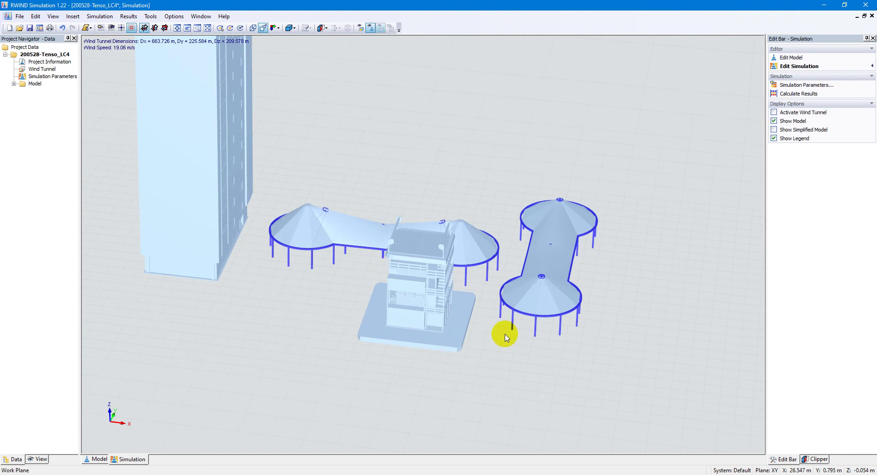
pyautogui.scroll(-2, 505, 334)
pyautogui.rightClick(336, 335)
pyautogui.keyDown('shift'); pyautogui.moveTo(581, 369); pyautogui.dragTo(319, 374, button='middle'); pyautogui.keyUp('shift')
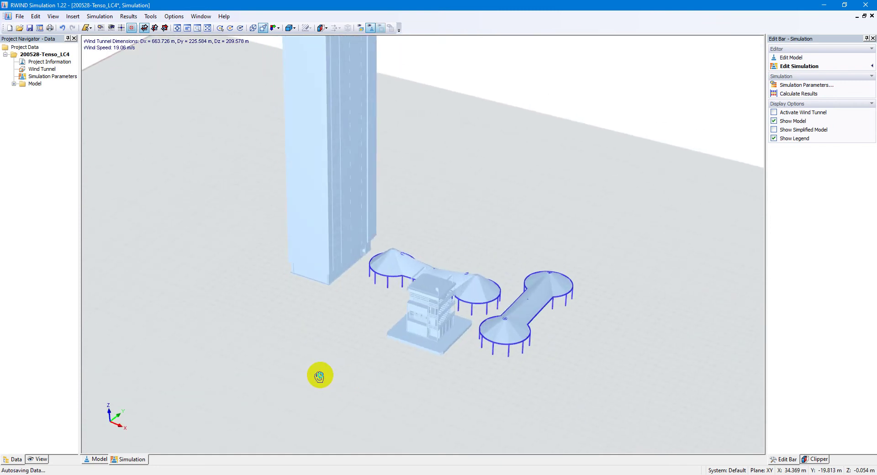
pyautogui.keyDown('shift'); pyautogui.moveTo(258, 315); pyautogui.dragTo(452, 229, button='middle'); pyautogui.keyUp('shift')
pyautogui.scroll(4, 520, 369)
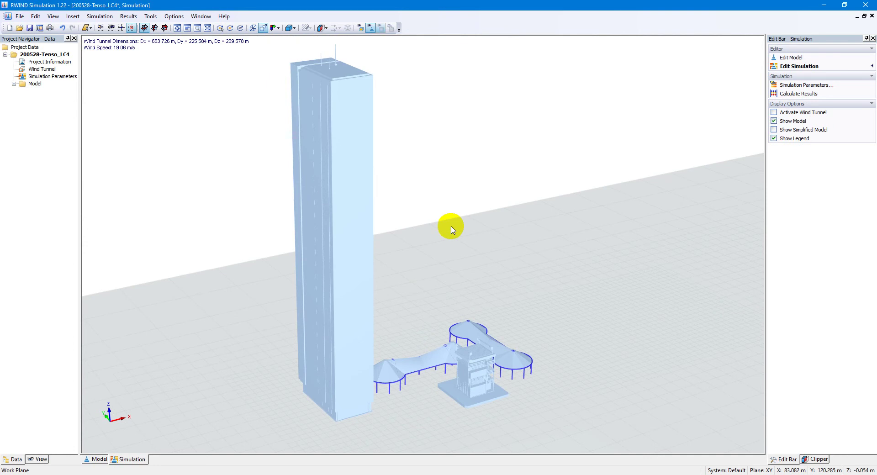
pyautogui.moveTo(452, 254); pyautogui.dragTo(471, 213, button='middle')
pyautogui.moveTo(490, 164); pyautogui.dragTo(472, 198, button='middle')
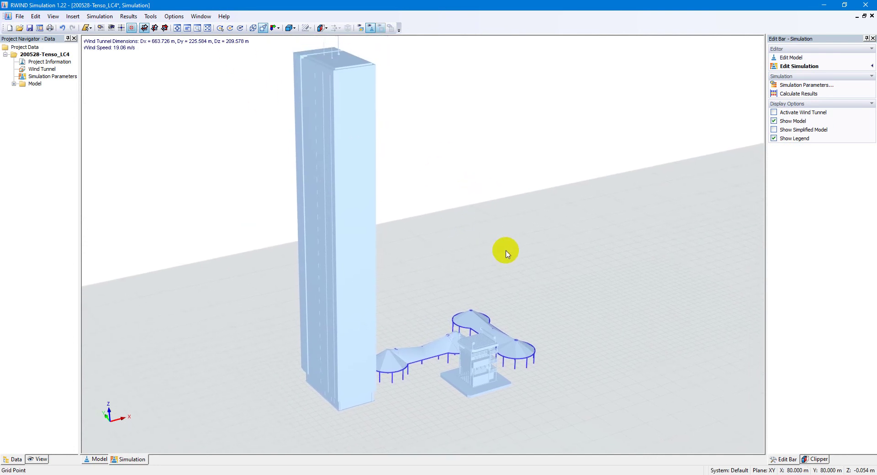